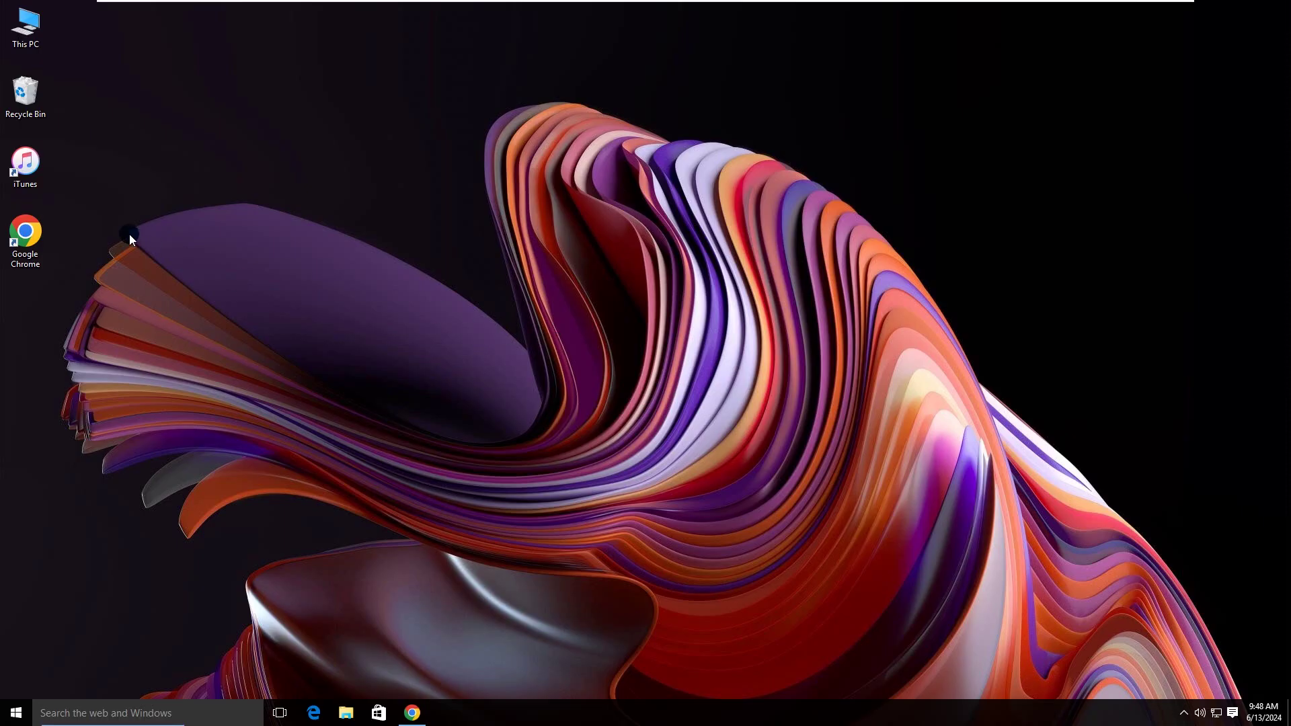
Step: Confirm iTunes shows the library read error, then browse to C:\Users\<user>\Music\iTunes
double_click(27, 167)
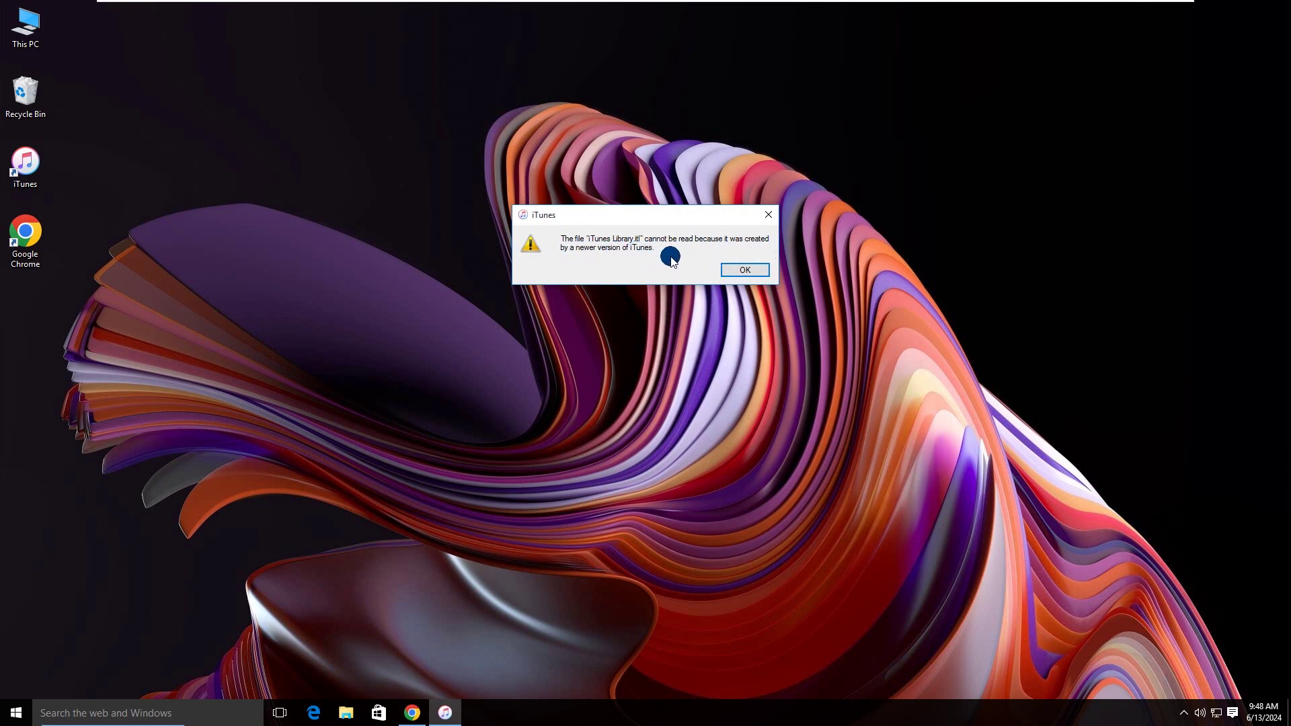
click(745, 269)
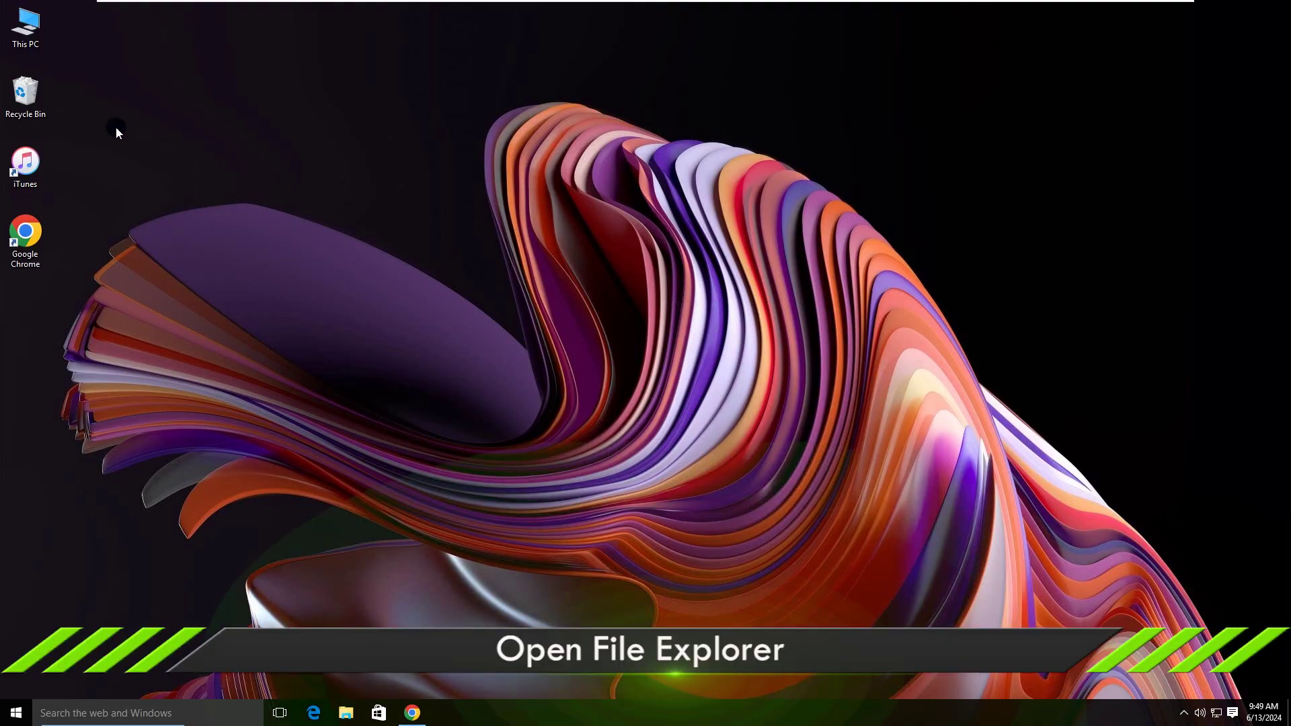
double_click(20, 17)
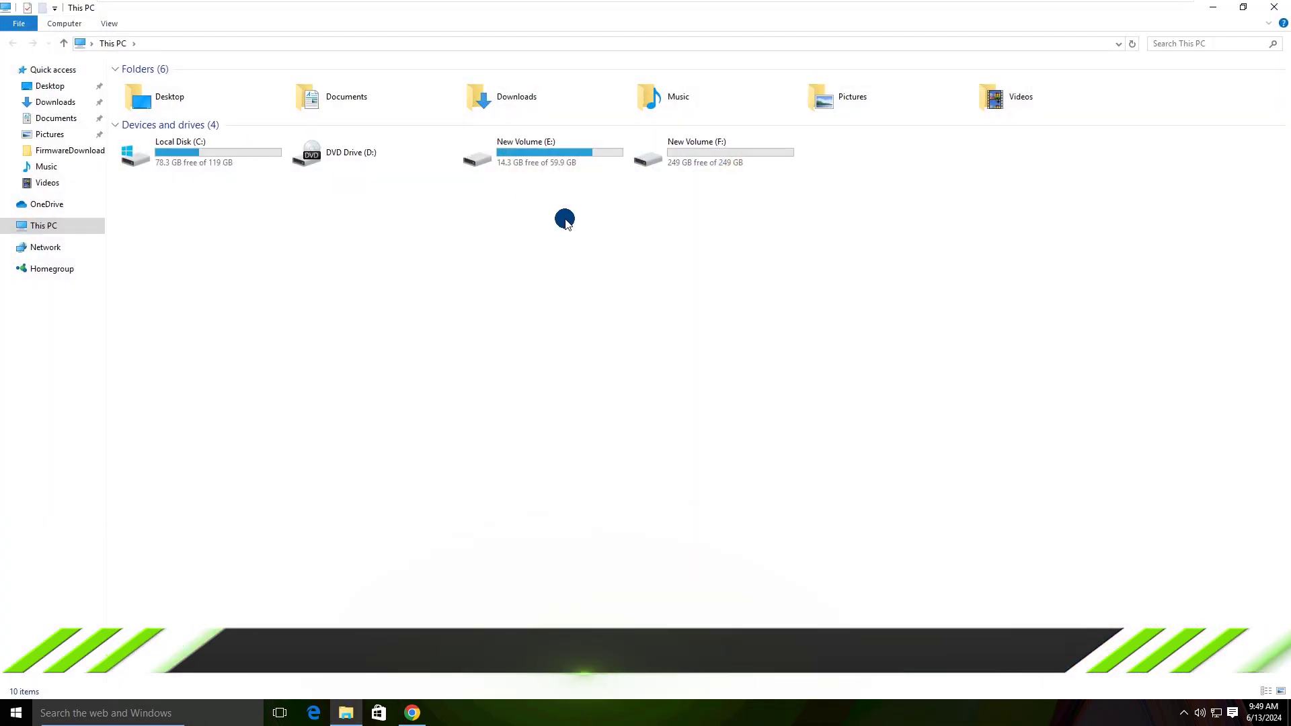
click(203, 145)
double_click(203, 146)
double_click(151, 140)
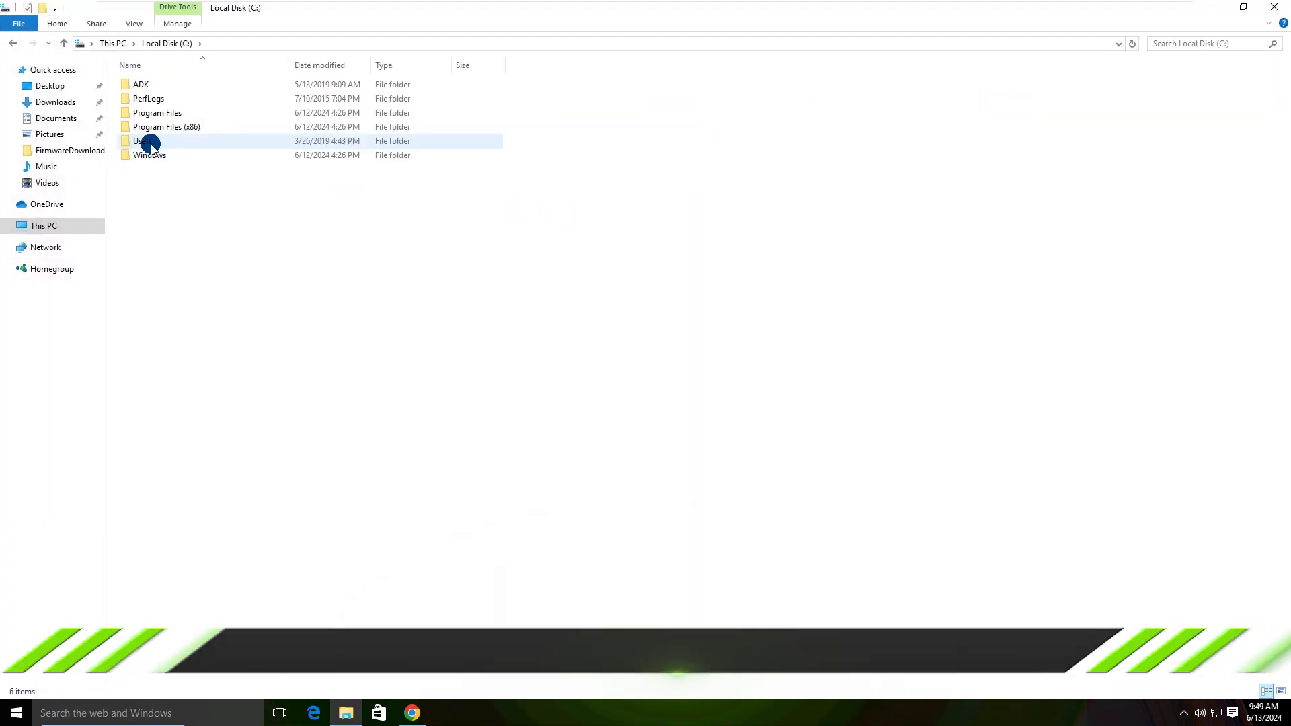
double_click(142, 86)
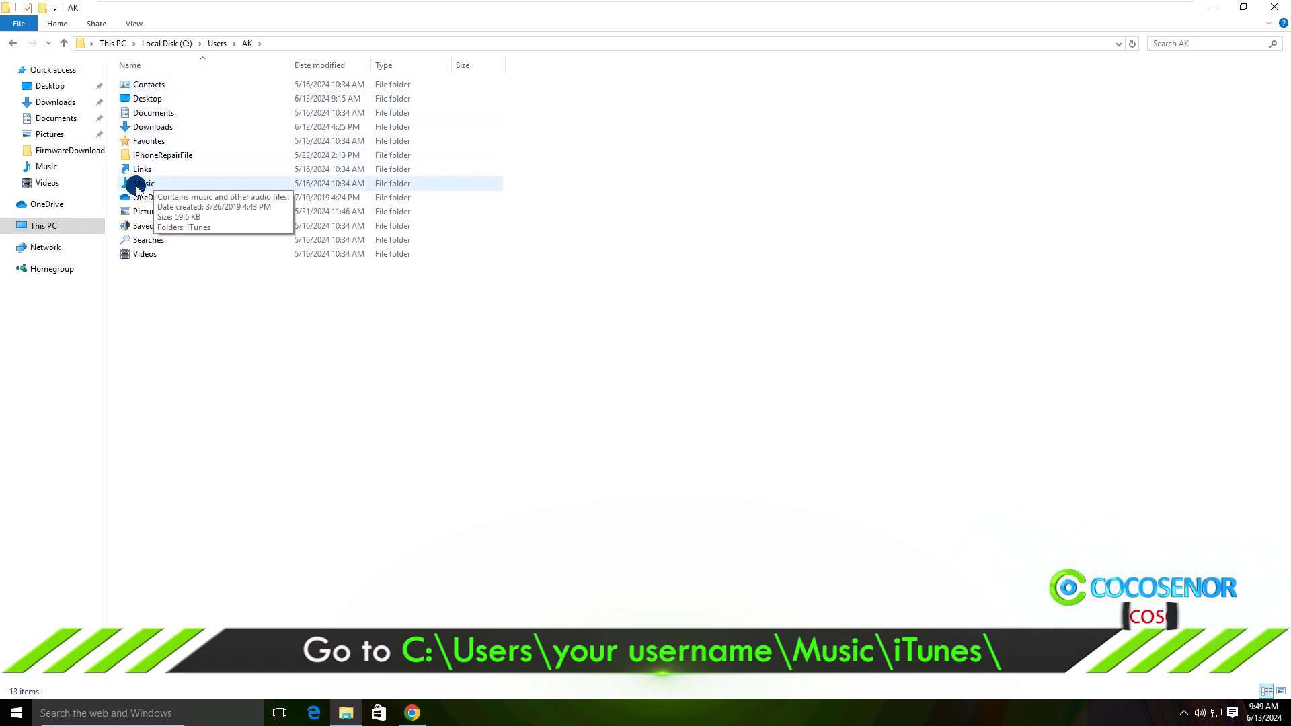
double_click(154, 185)
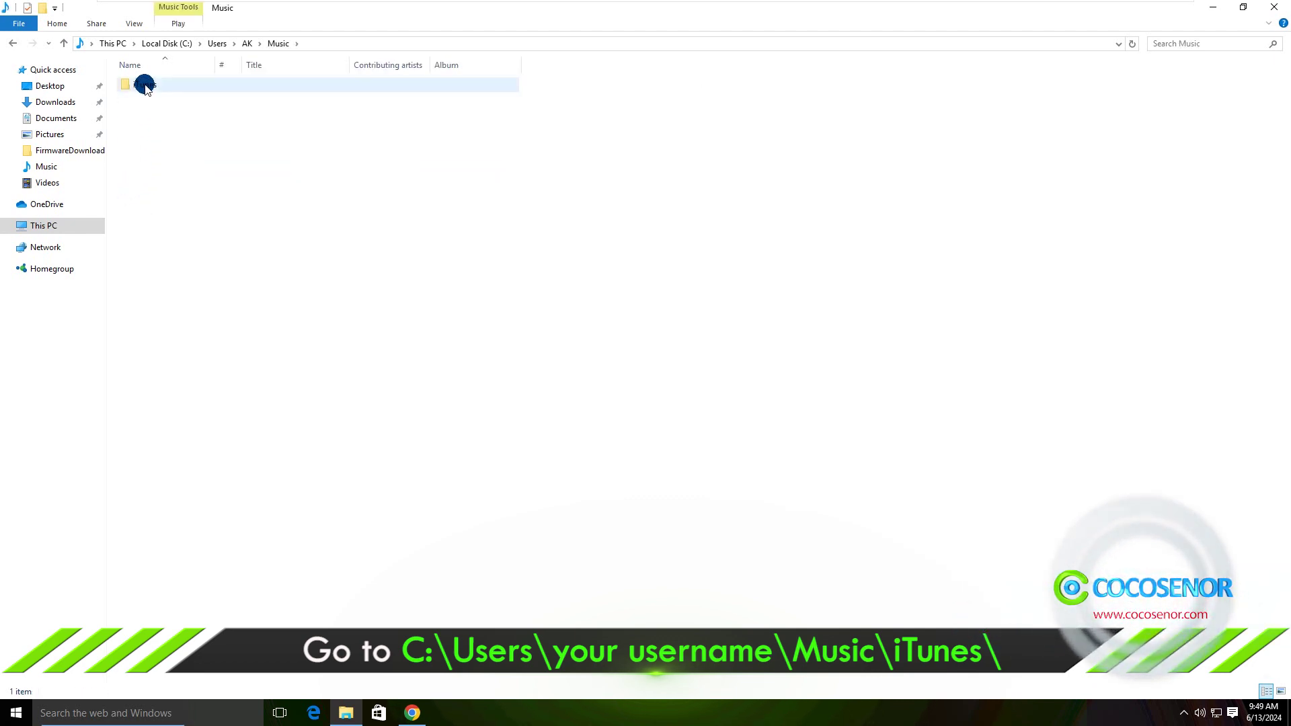
double_click(144, 84)
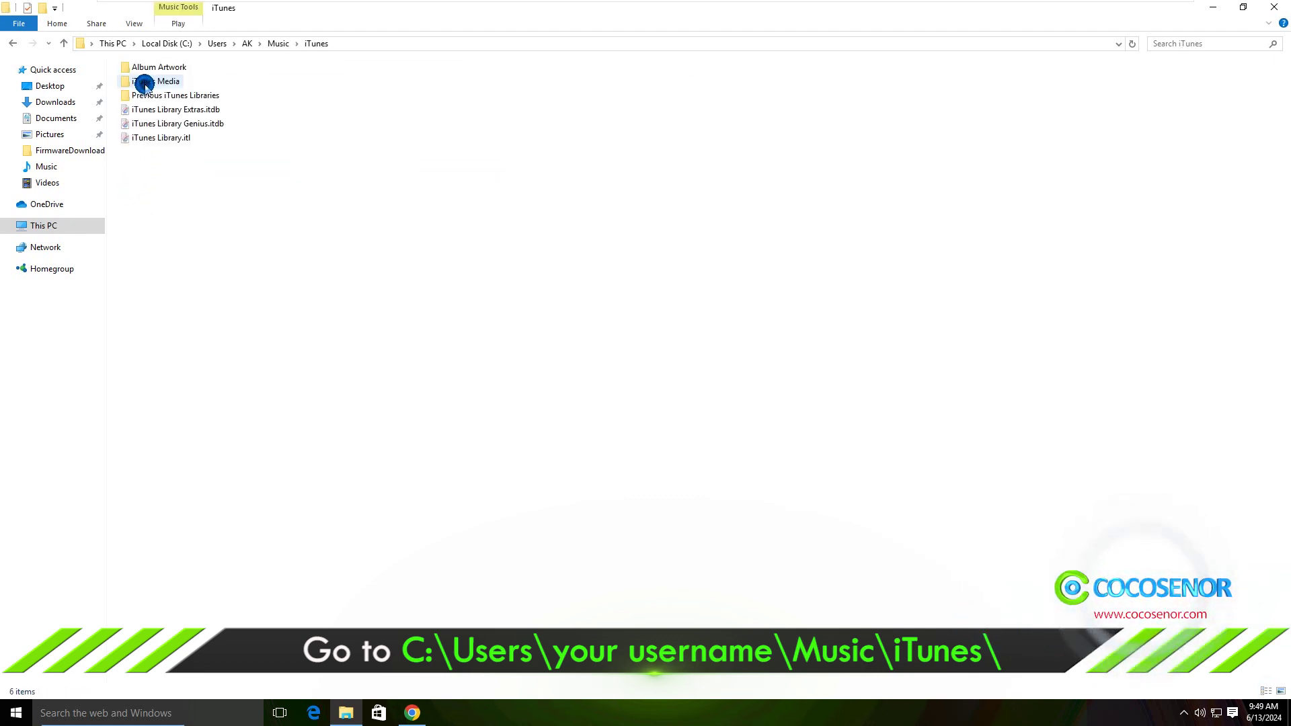
Step: Rename iTunes Library.itl to 'iTunes Library old', then enter the Previous iTunes Libraries folder
click(172, 141)
right_click(172, 141)
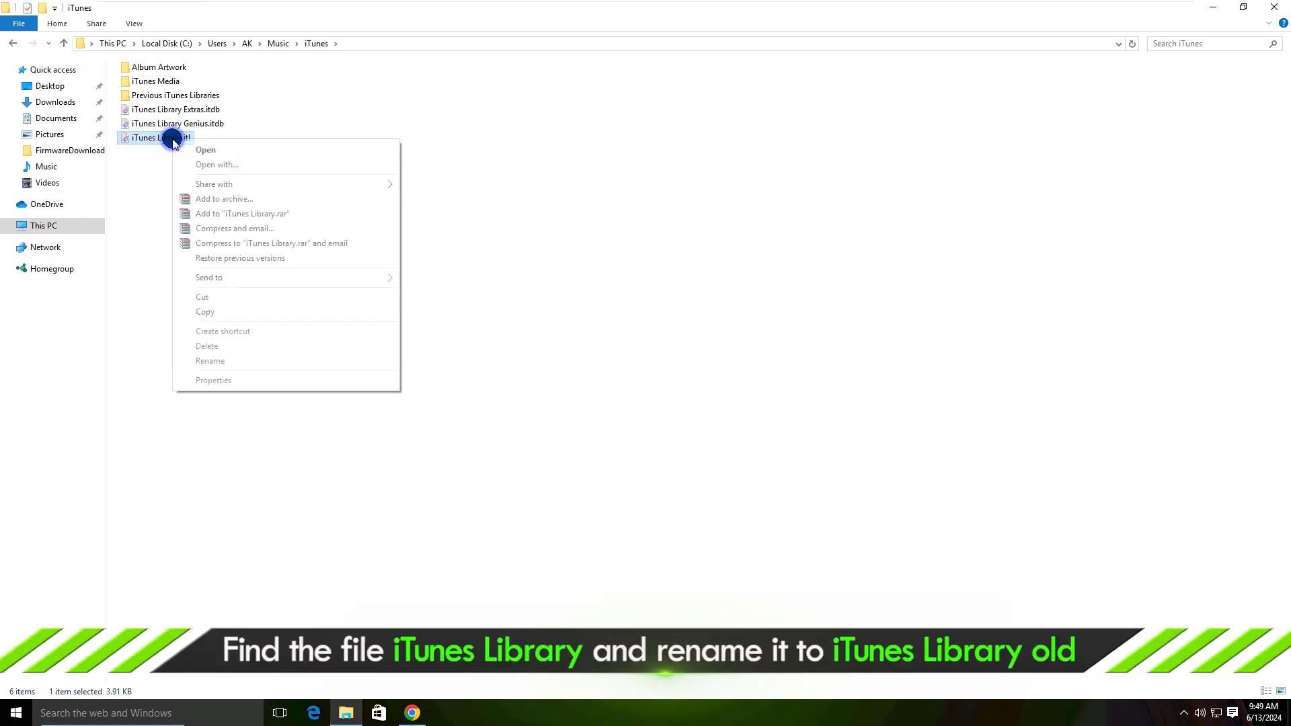
click(210, 361)
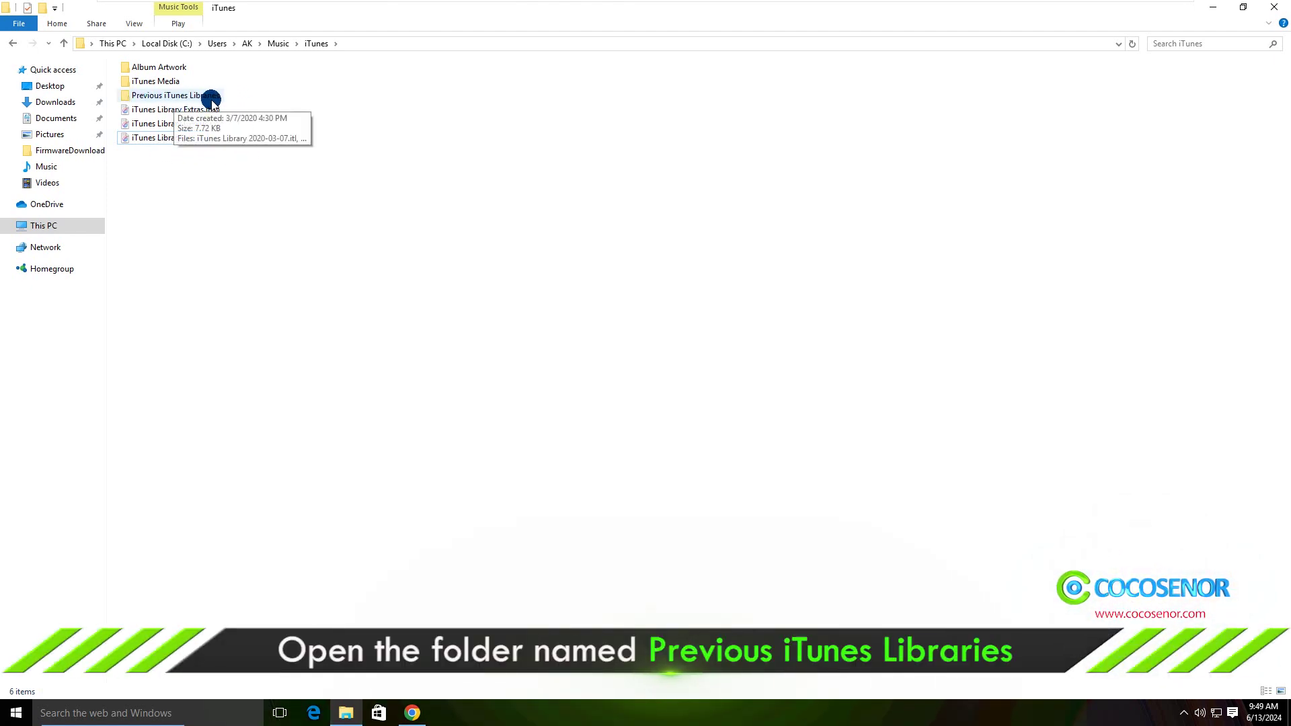
double_click(167, 97)
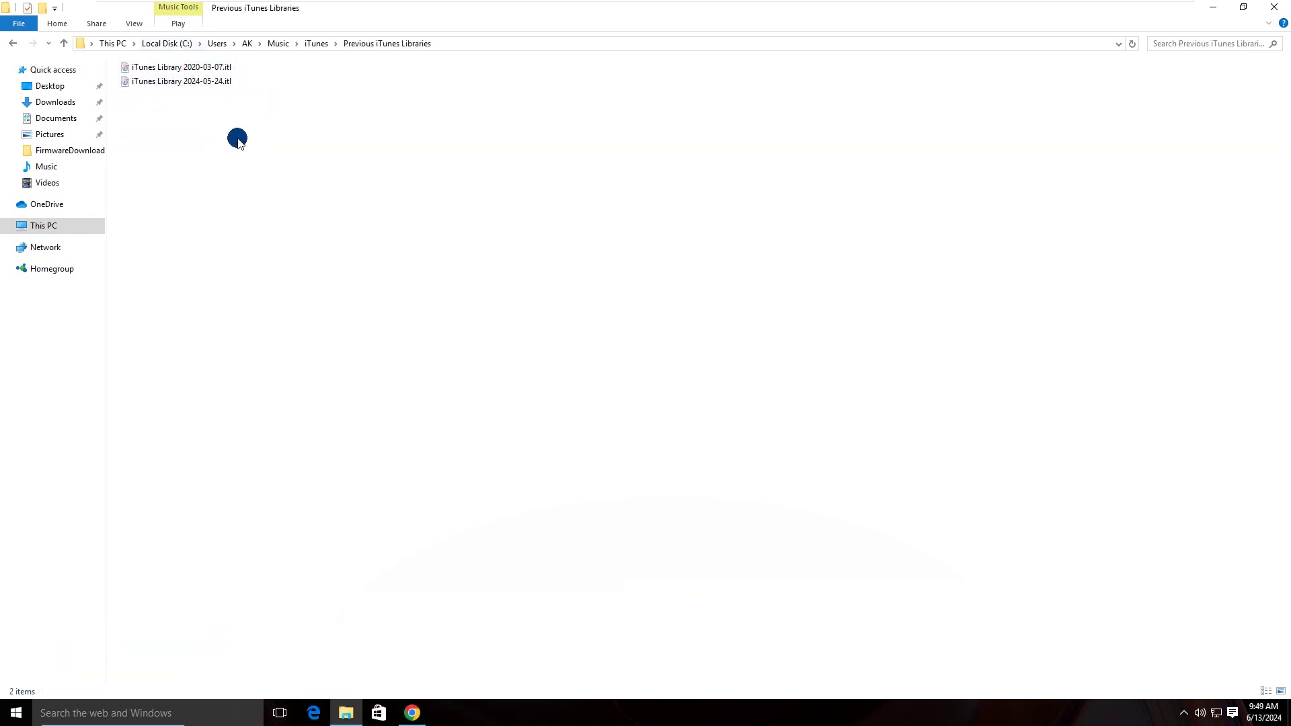
Step: Rename the iTunes Library 2024-05-24.itl backup to iTunes Library.itl by deleting the date
click(171, 82)
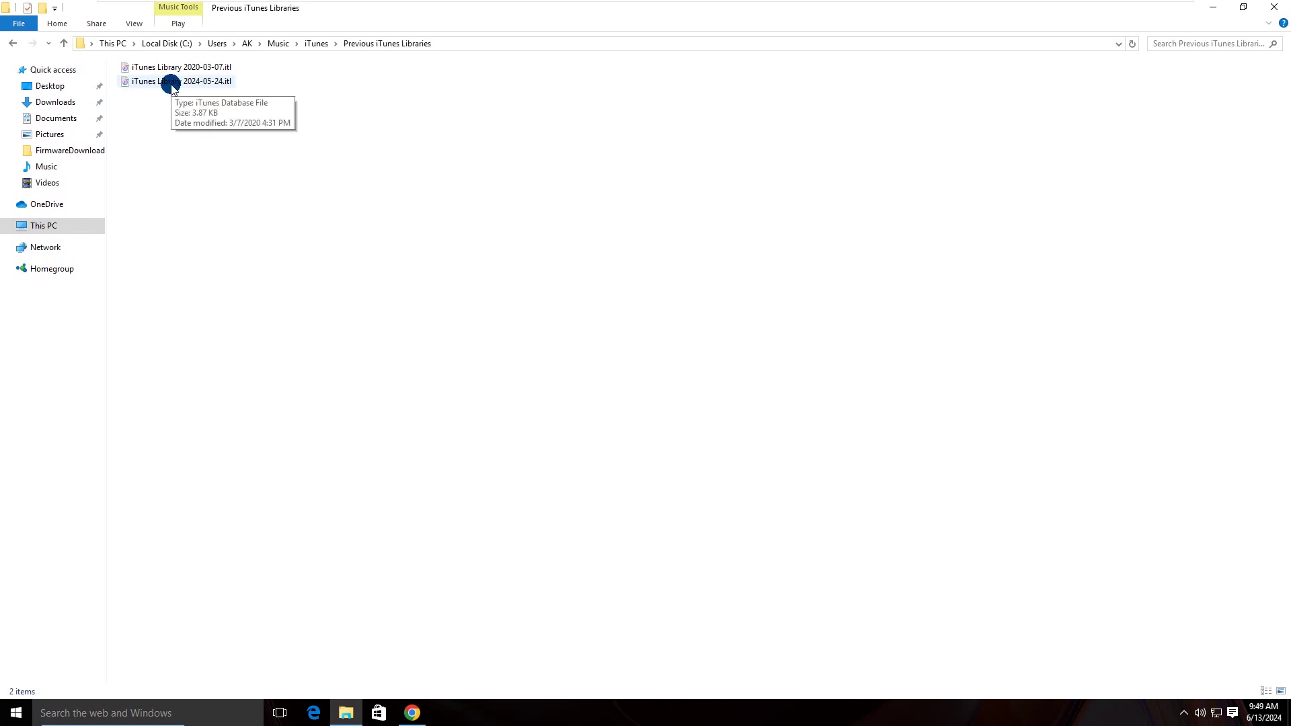
click(172, 82)
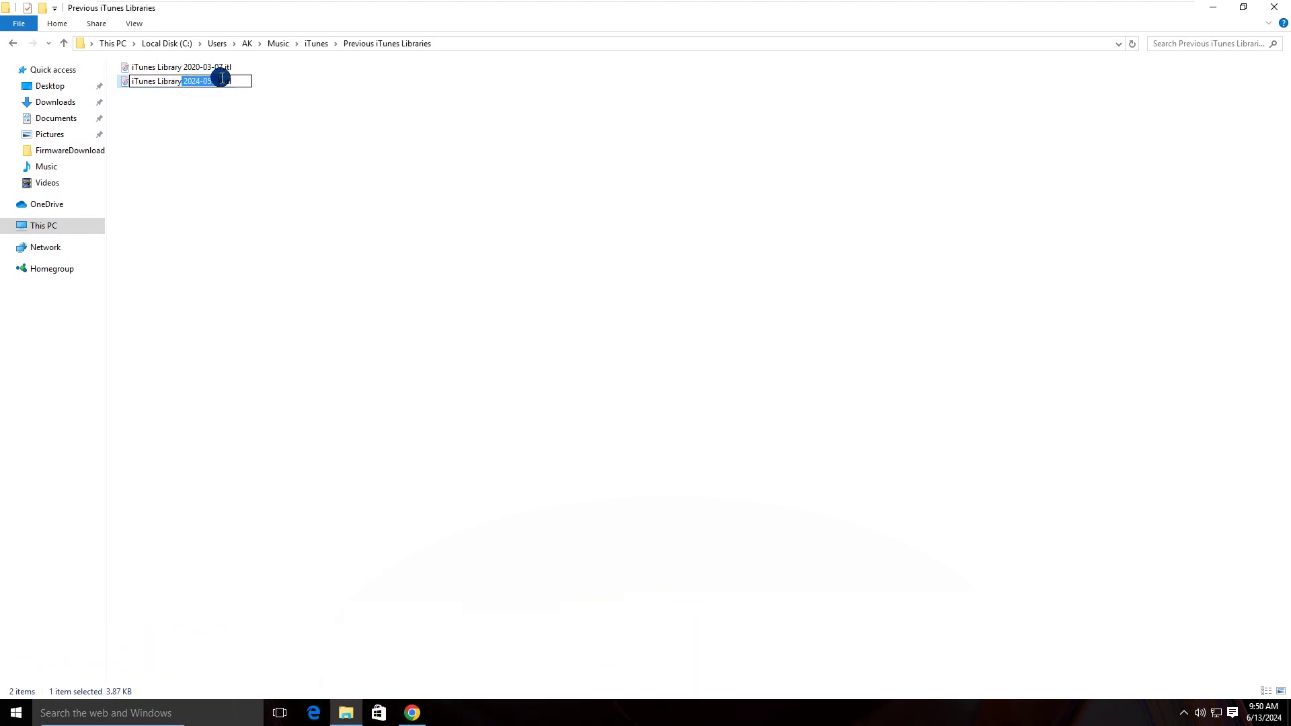
key(Delete)
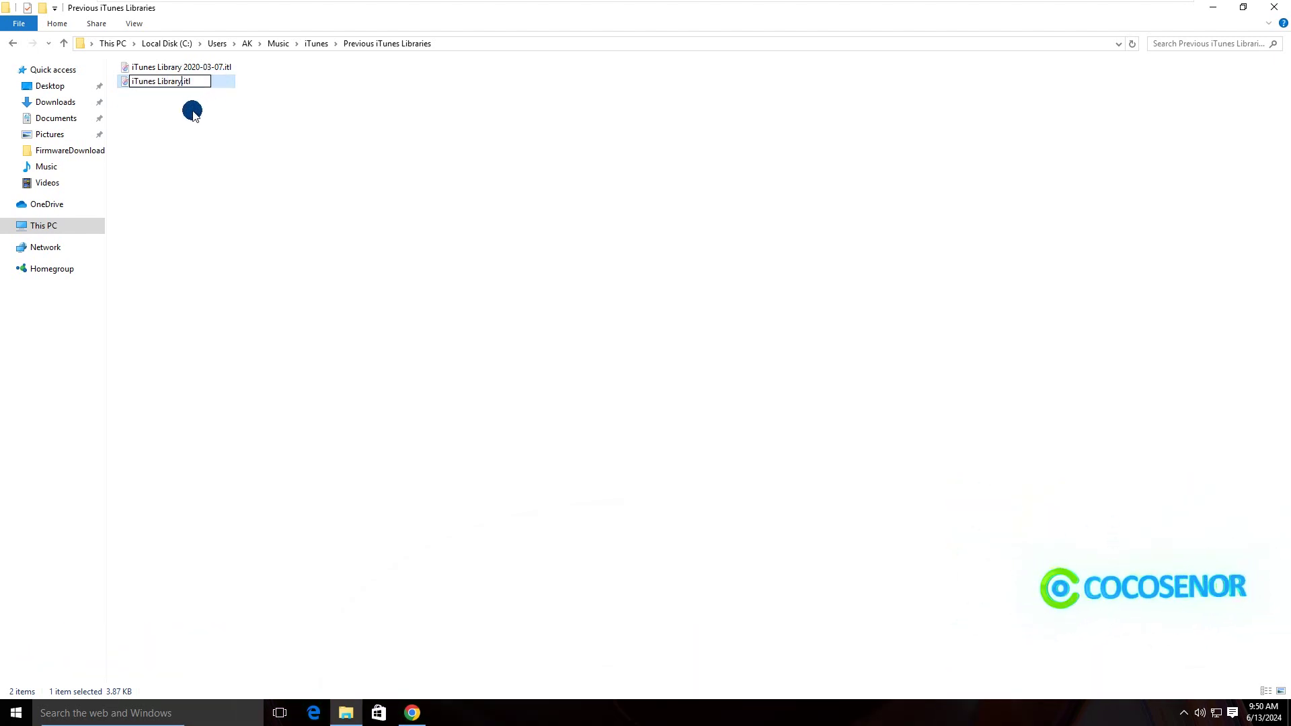
click(191, 114)
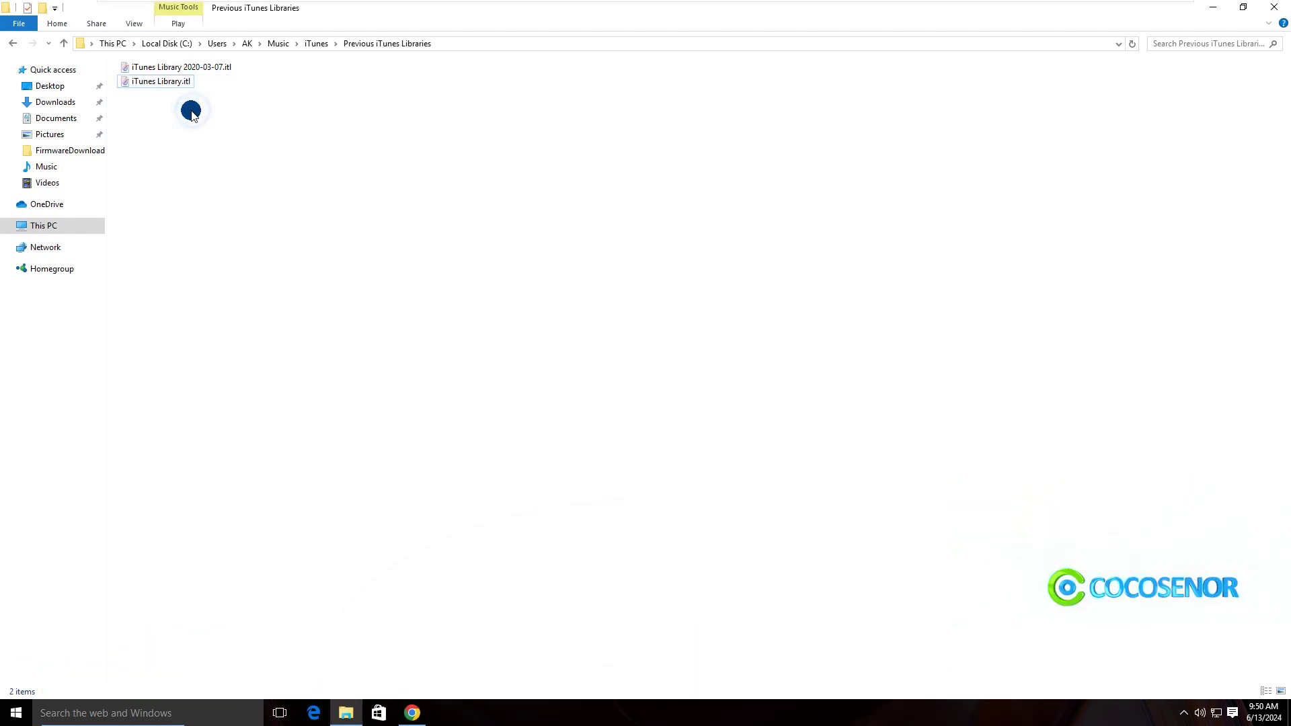
right_click(162, 82)
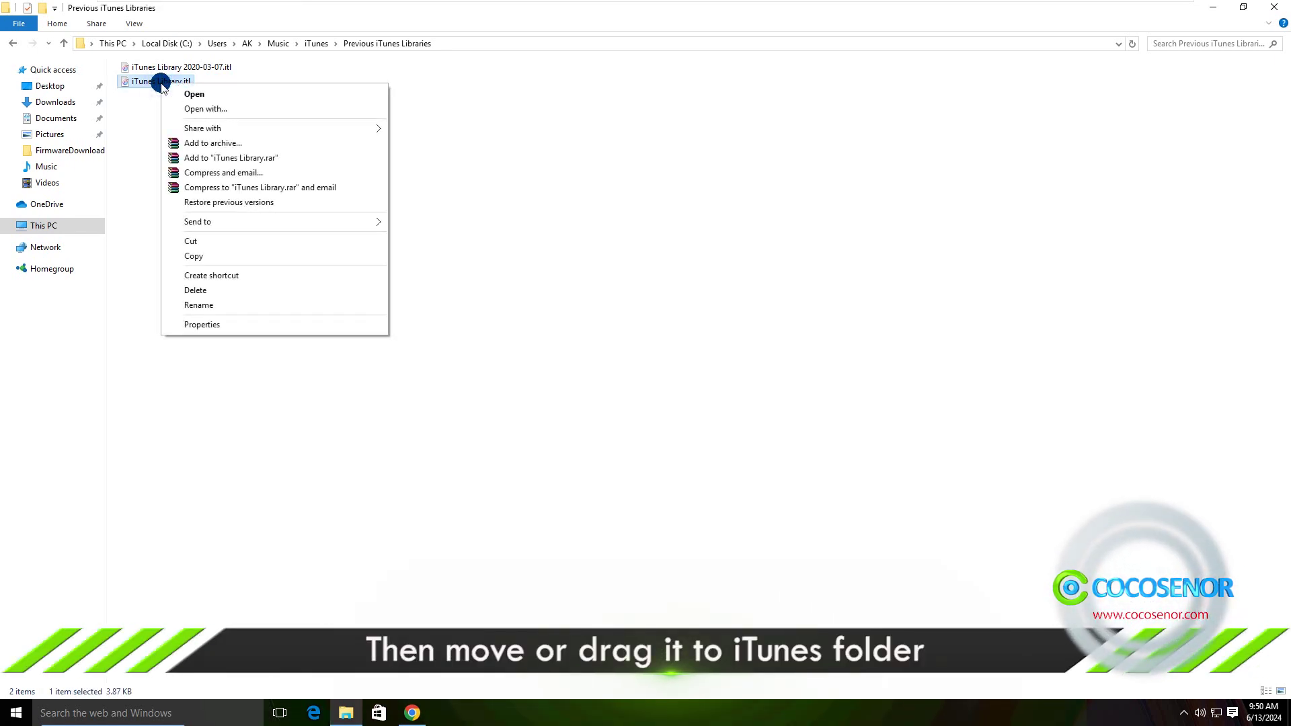
Step: Copy the restored iTunes Library.itl into the parent iTunes folder and close File Explorer
click(202, 256)
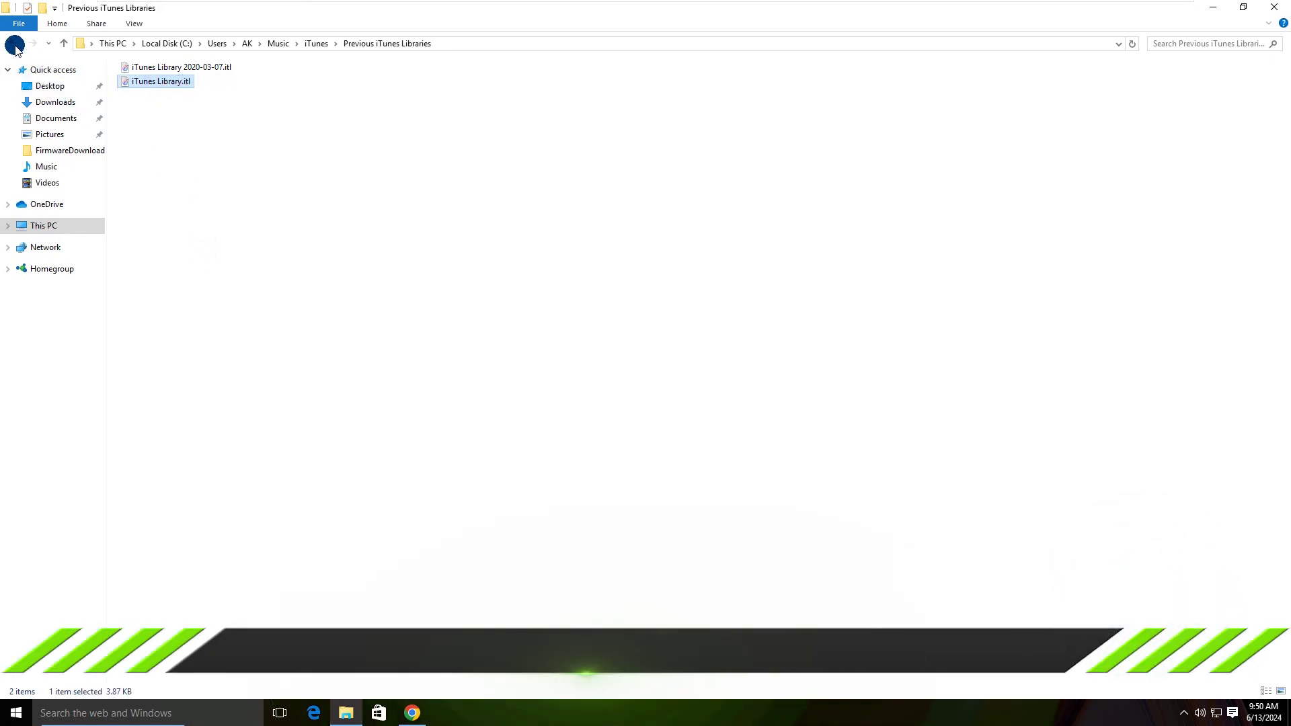
click(14, 44)
right_click(186, 176)
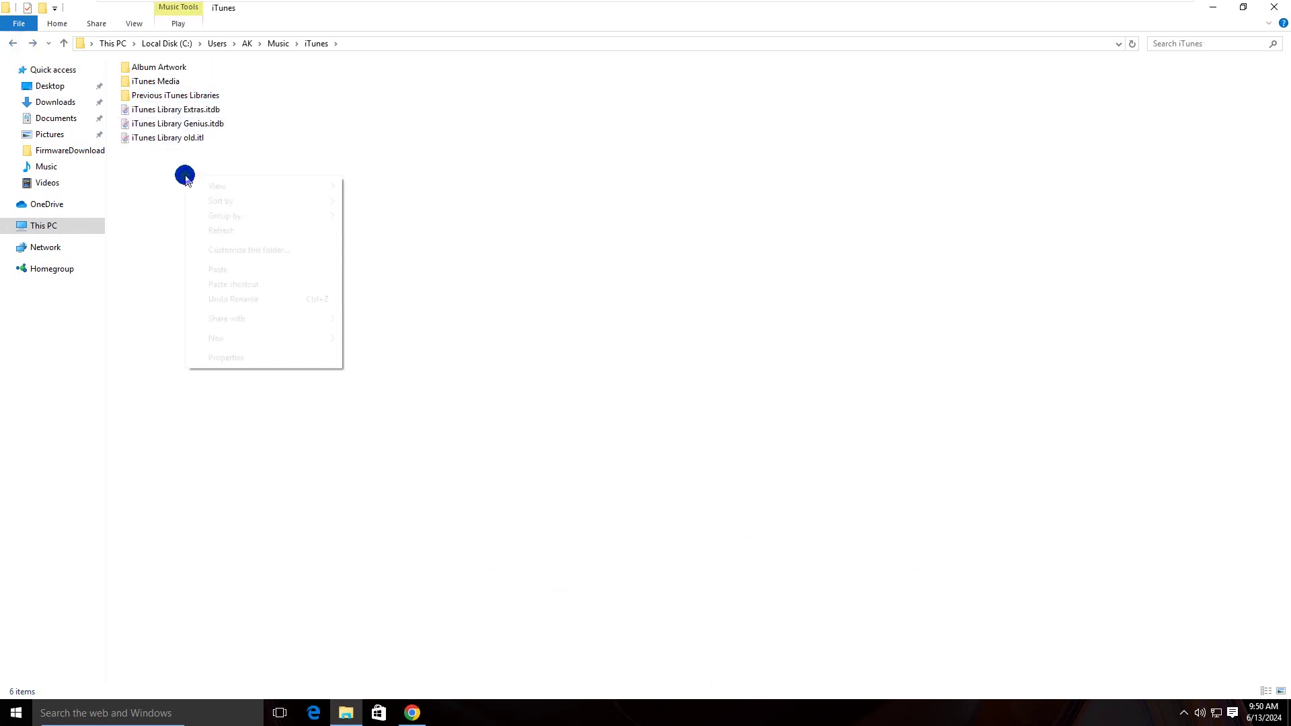
click(224, 271)
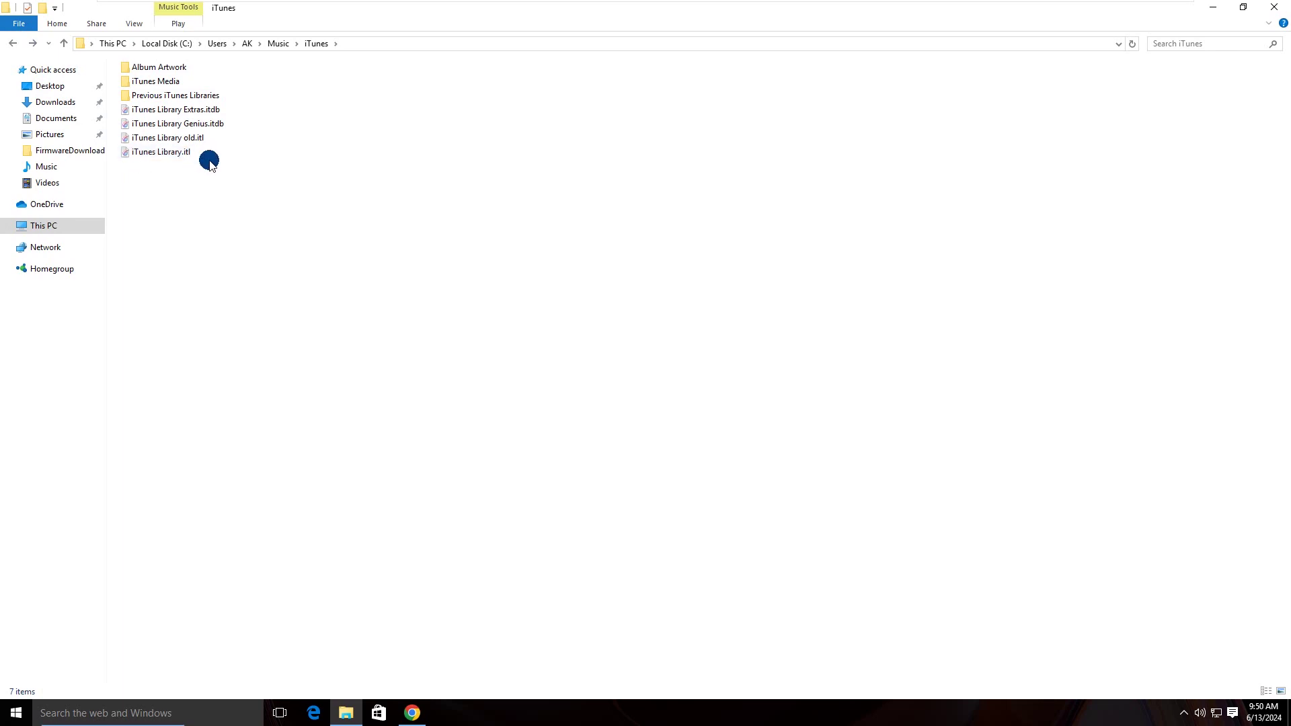
click(1281, 8)
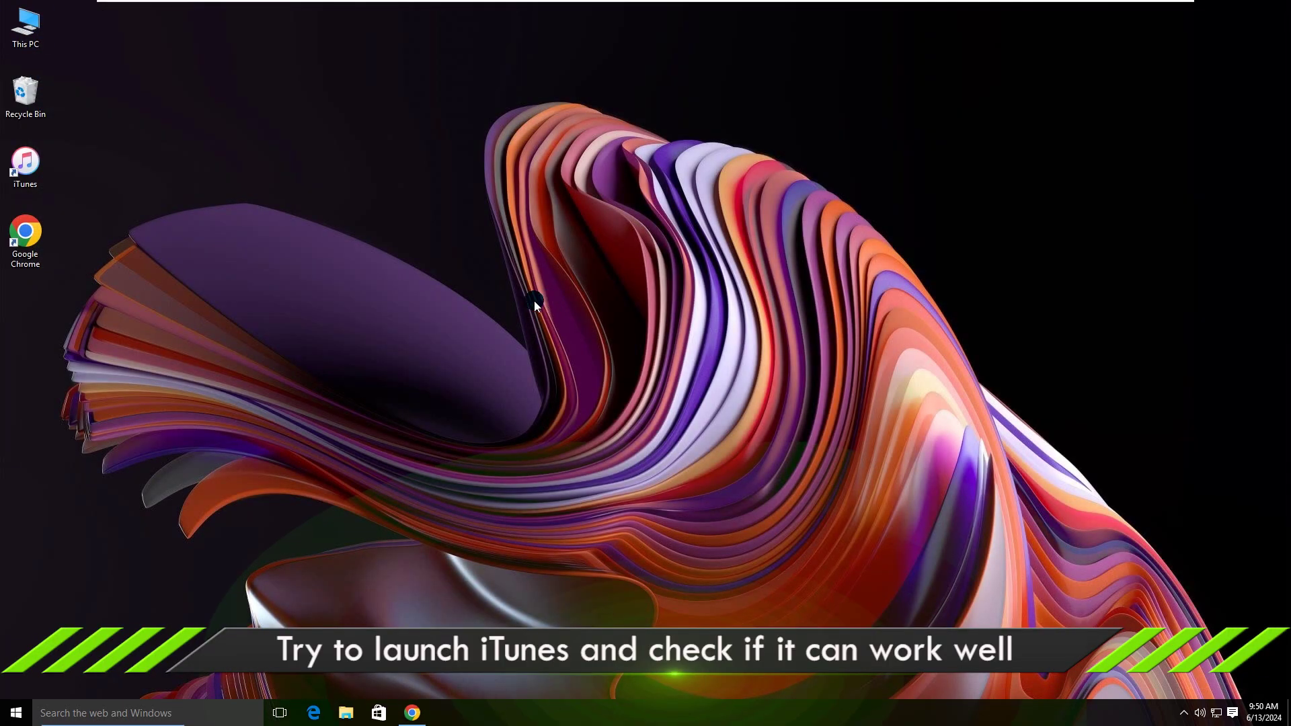
Step: Relaunch iTunes to test the restored library, close it, then launch it once more
double_click(22, 166)
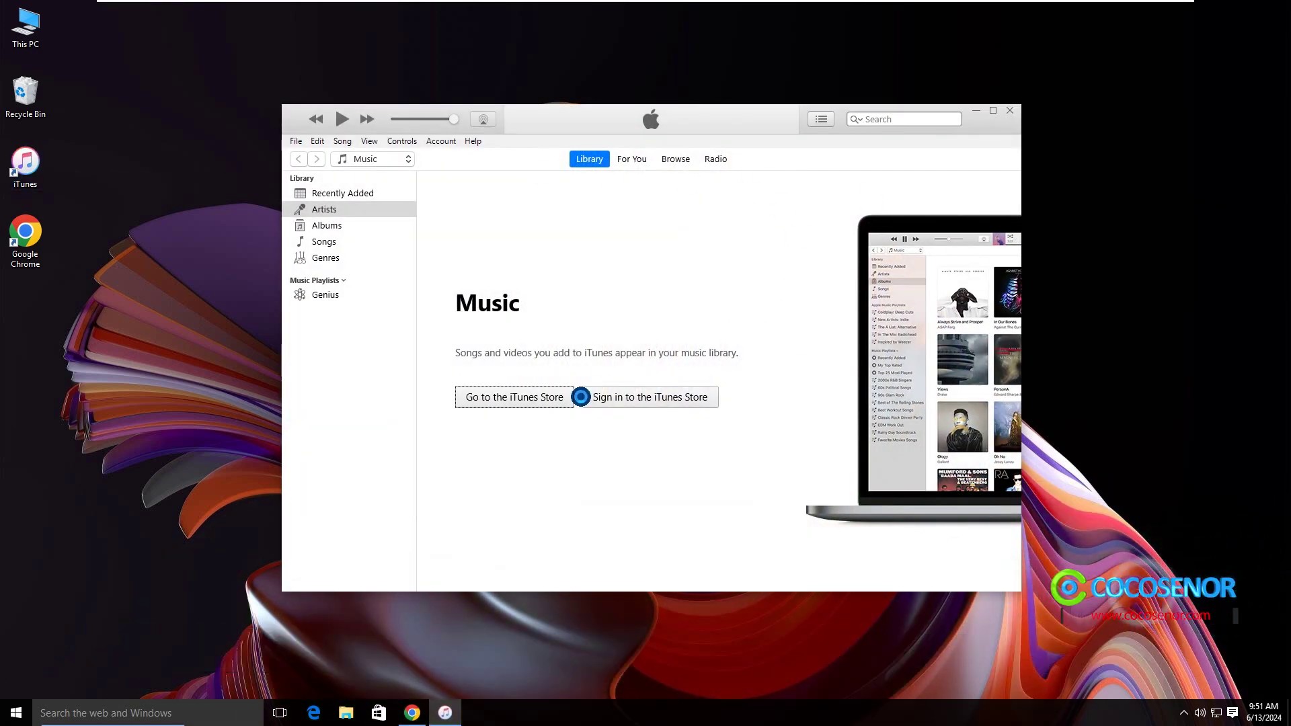
click(1007, 113)
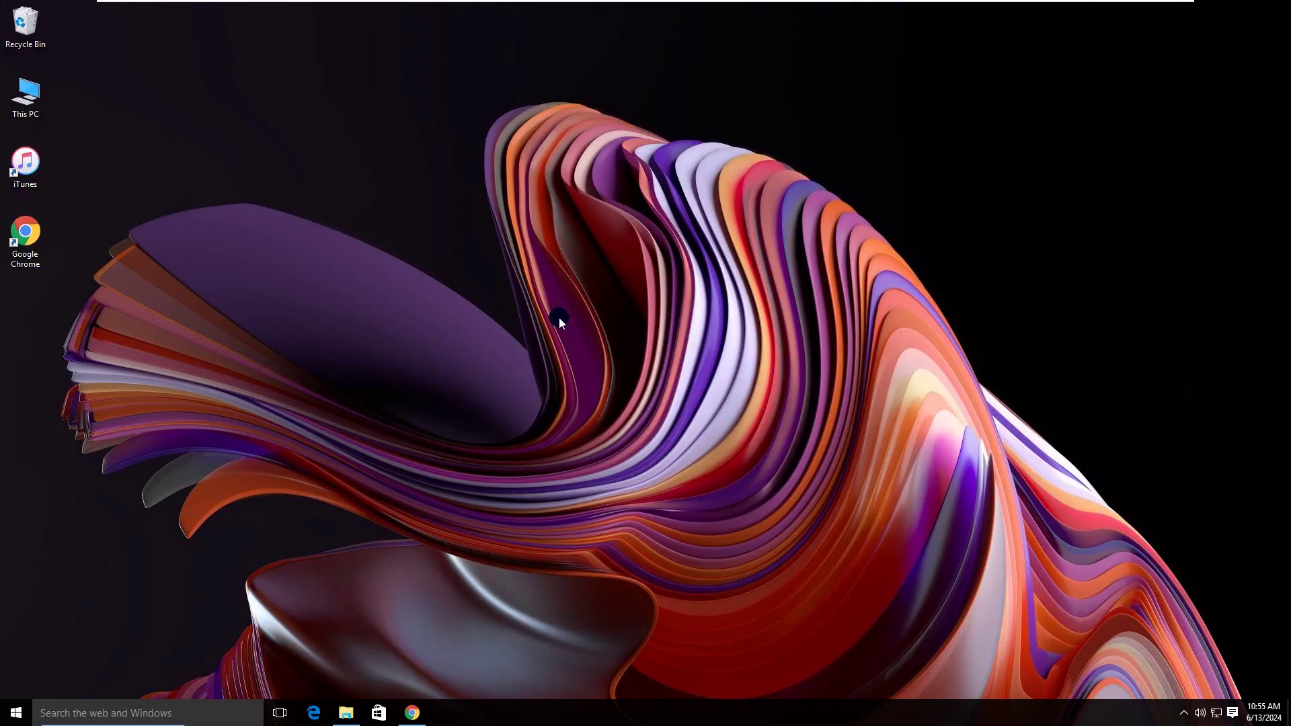
click(24, 168)
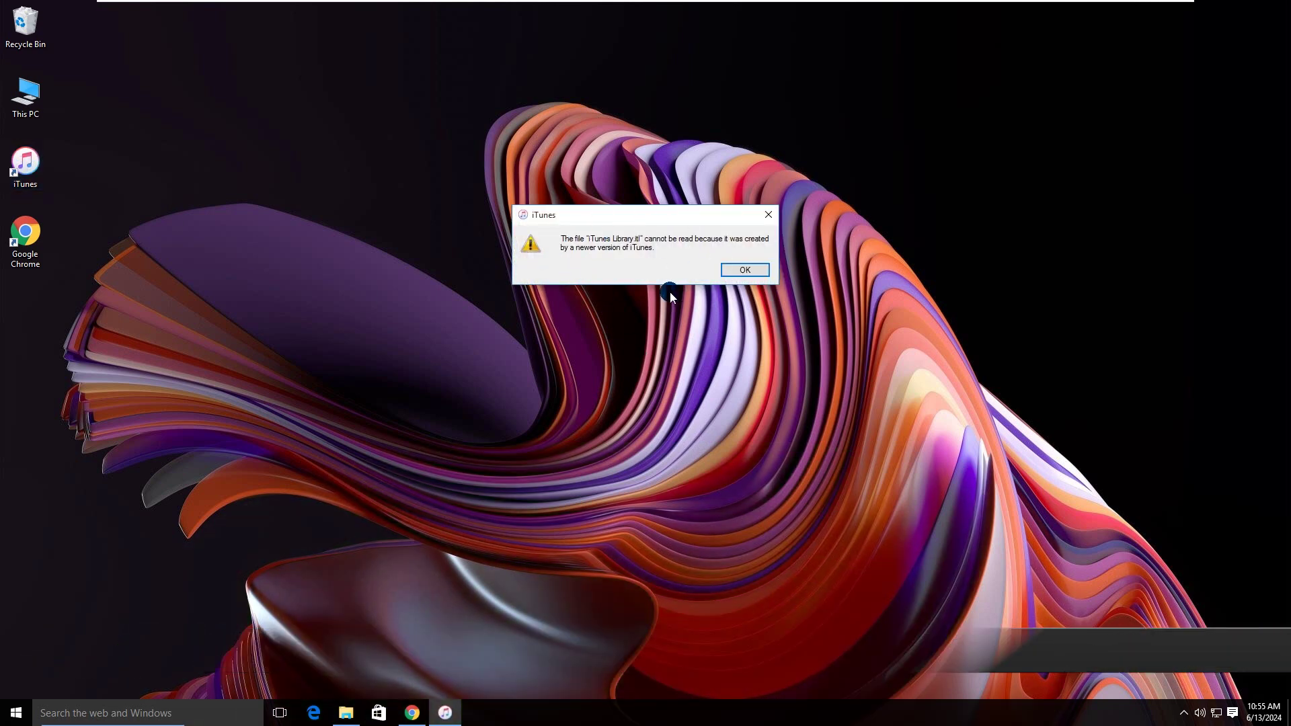
click(742, 270)
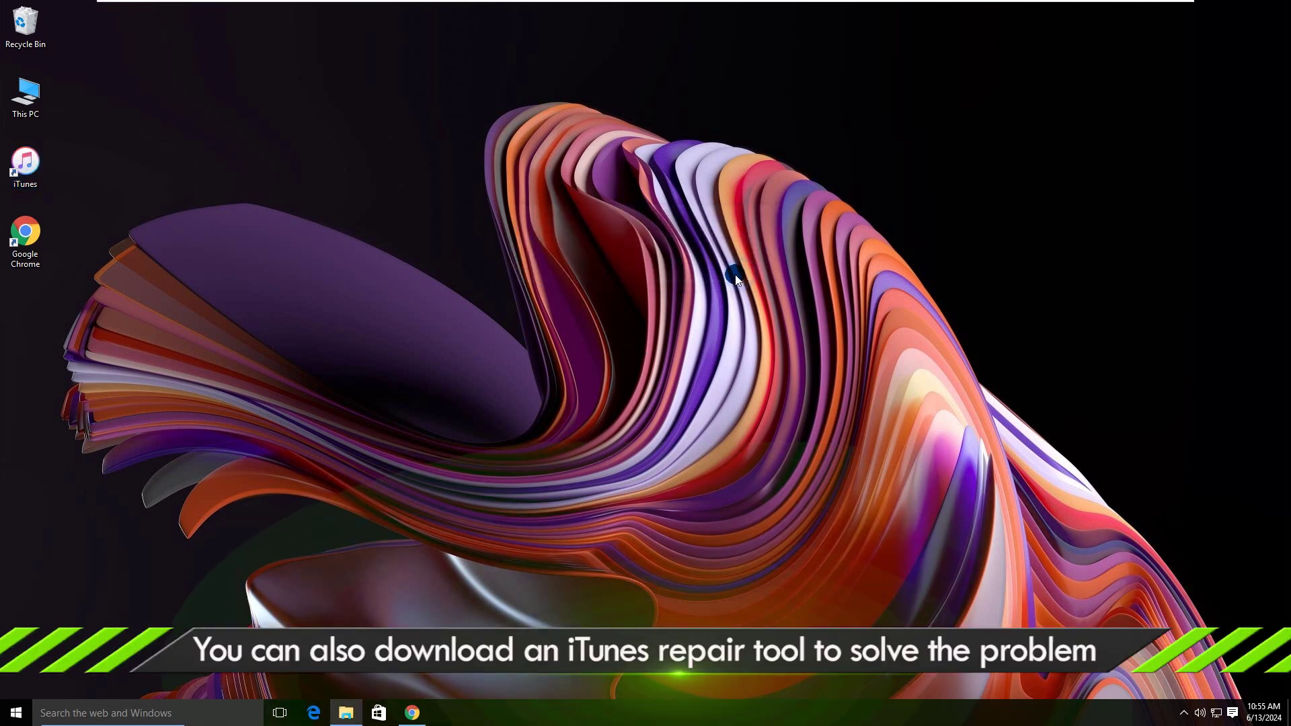
click(412, 713)
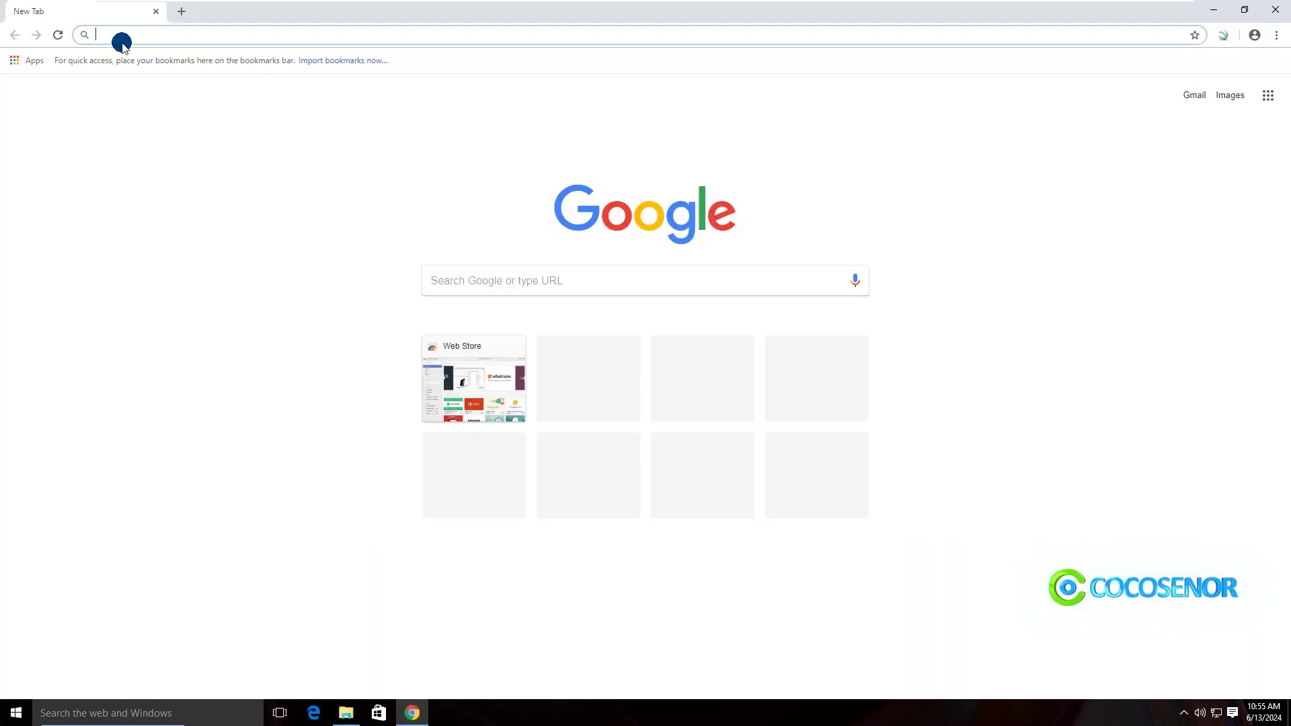
text(ww)
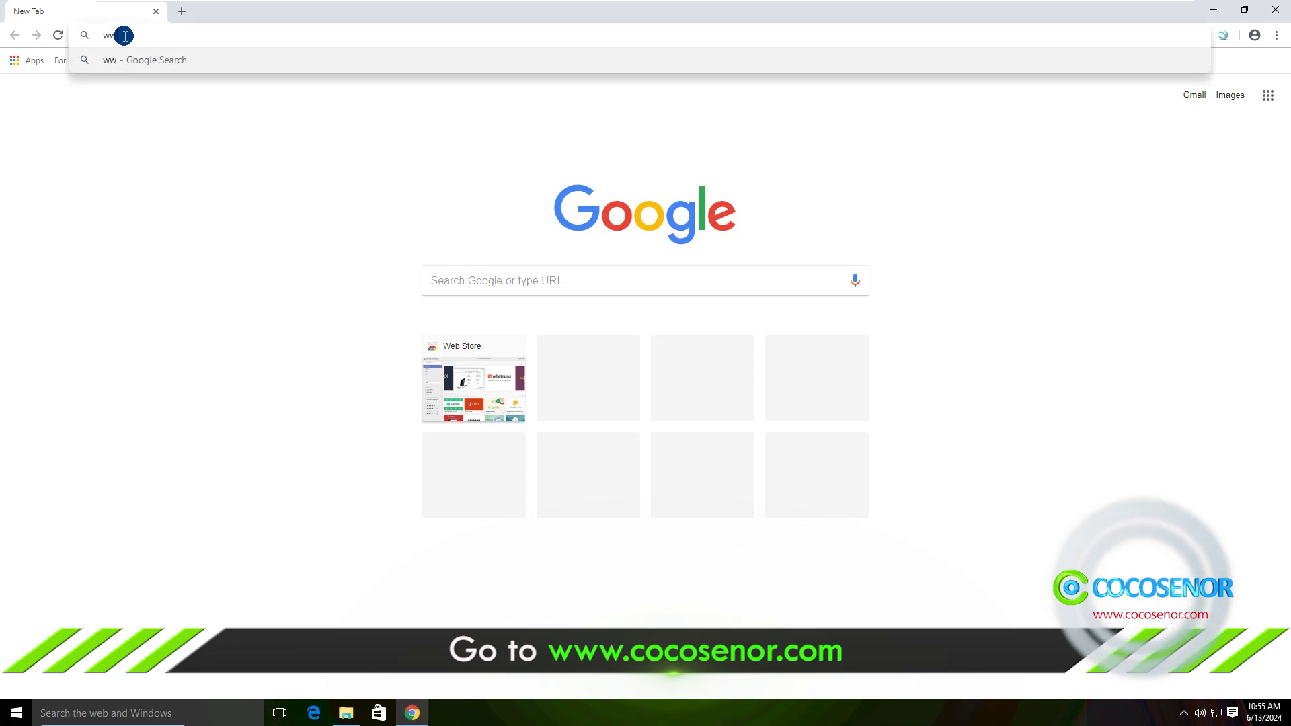
text(w.cocos)
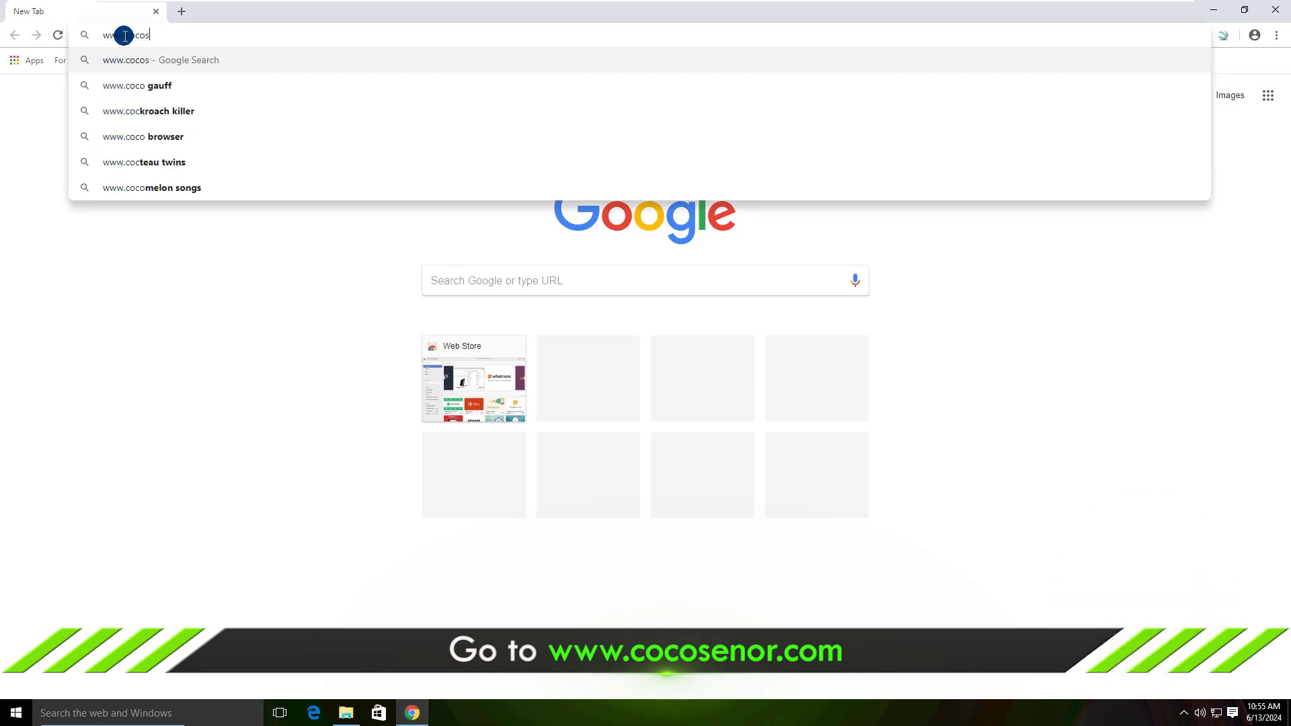
text(enor.com)
key(Return)
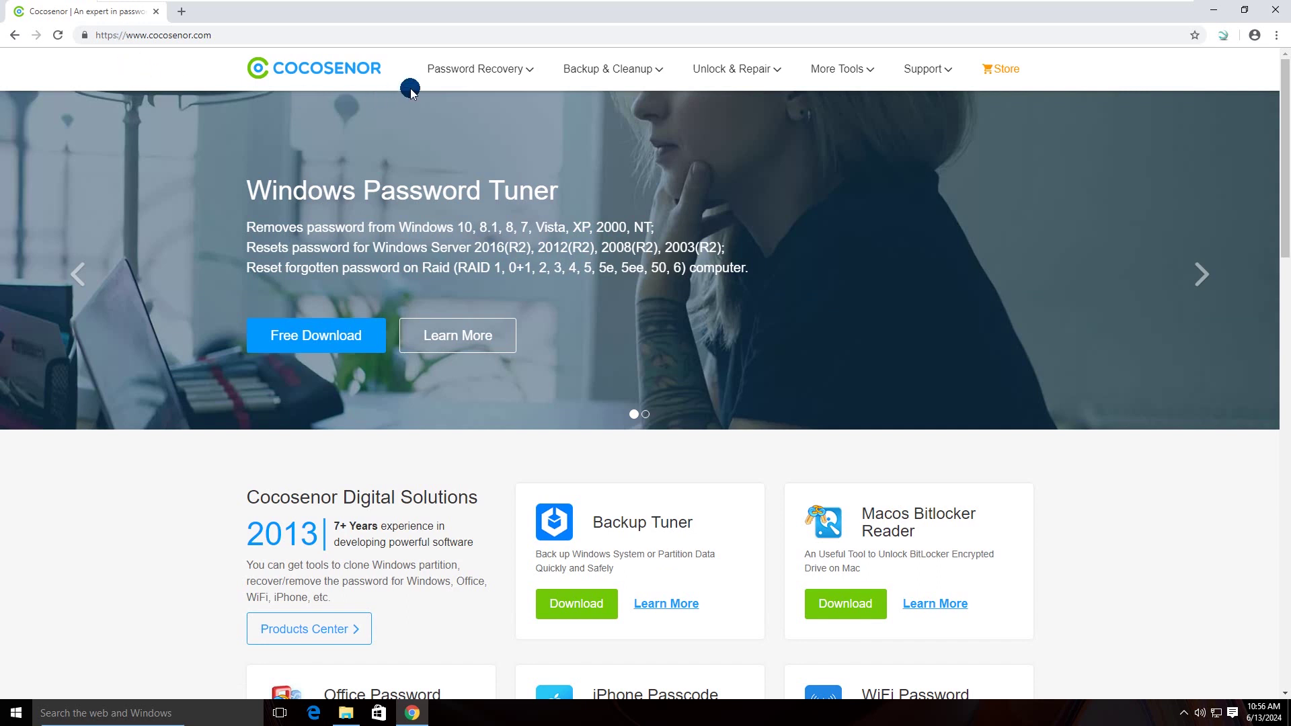
Step: Download the iOS Repair Tuner free trial, keep the file despite the warning, and run it
mouse_move(730, 70)
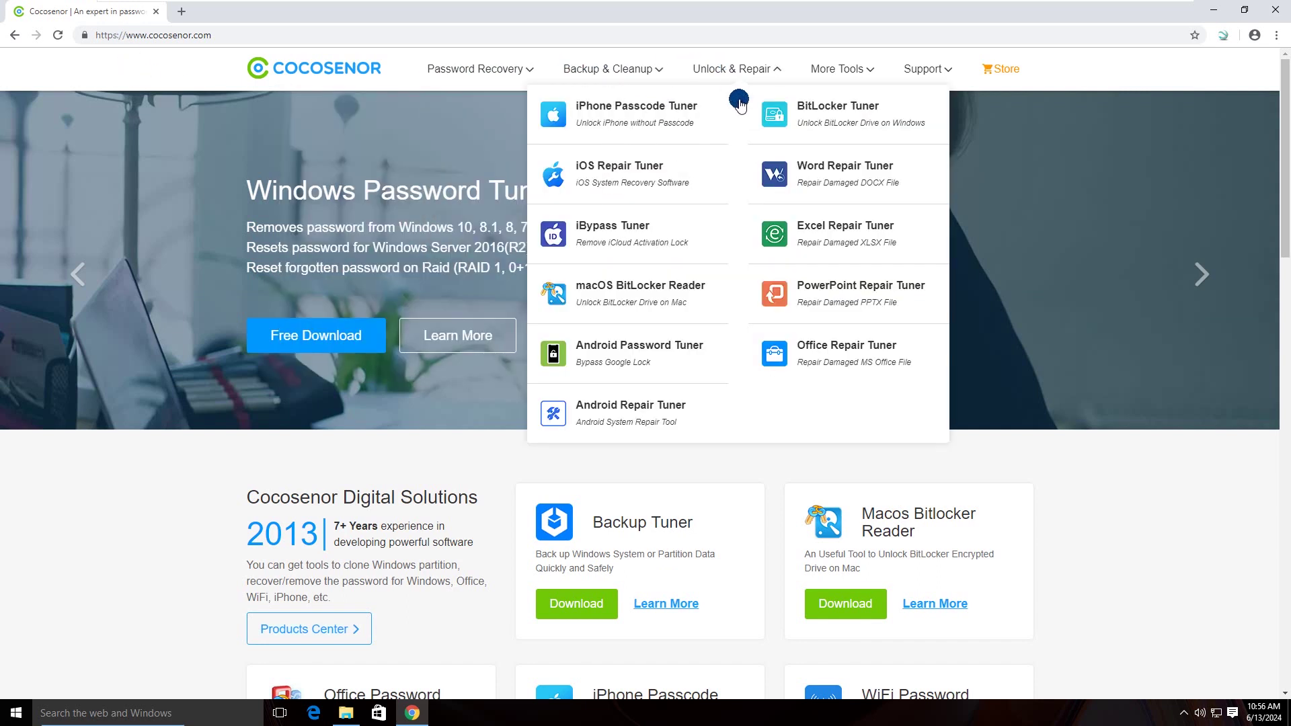
click(623, 171)
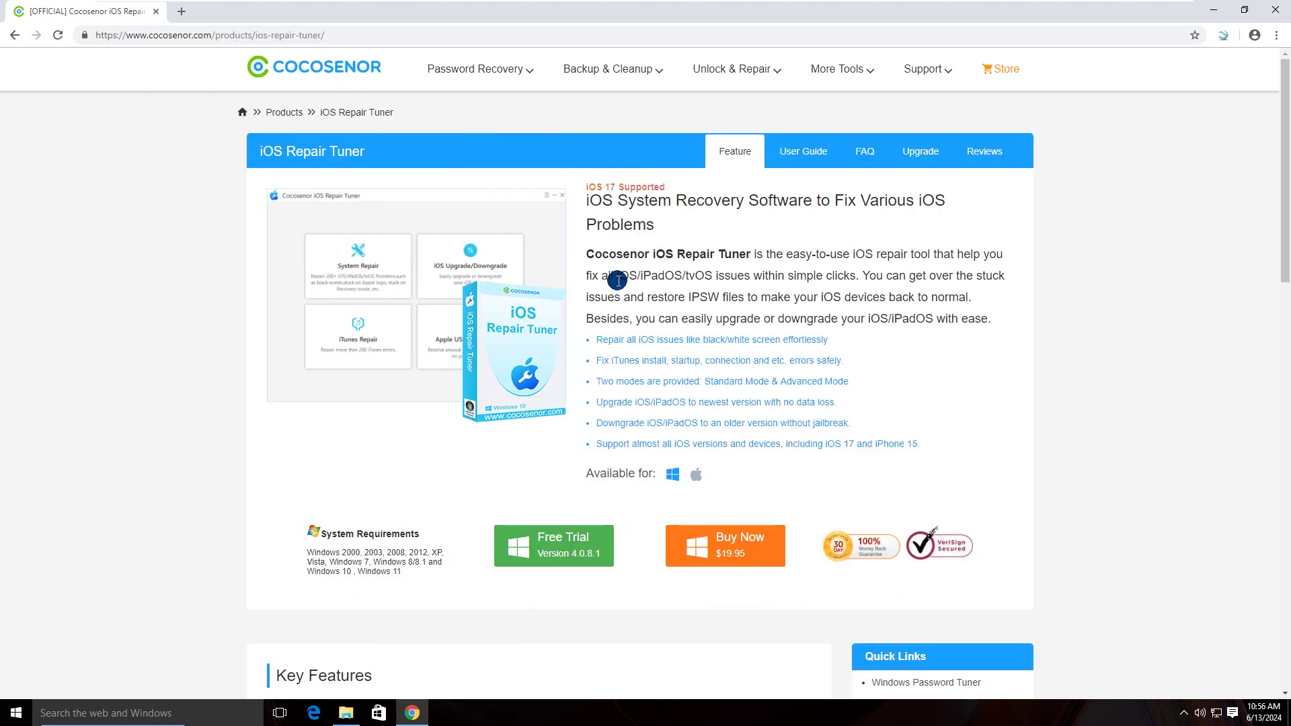
click(547, 537)
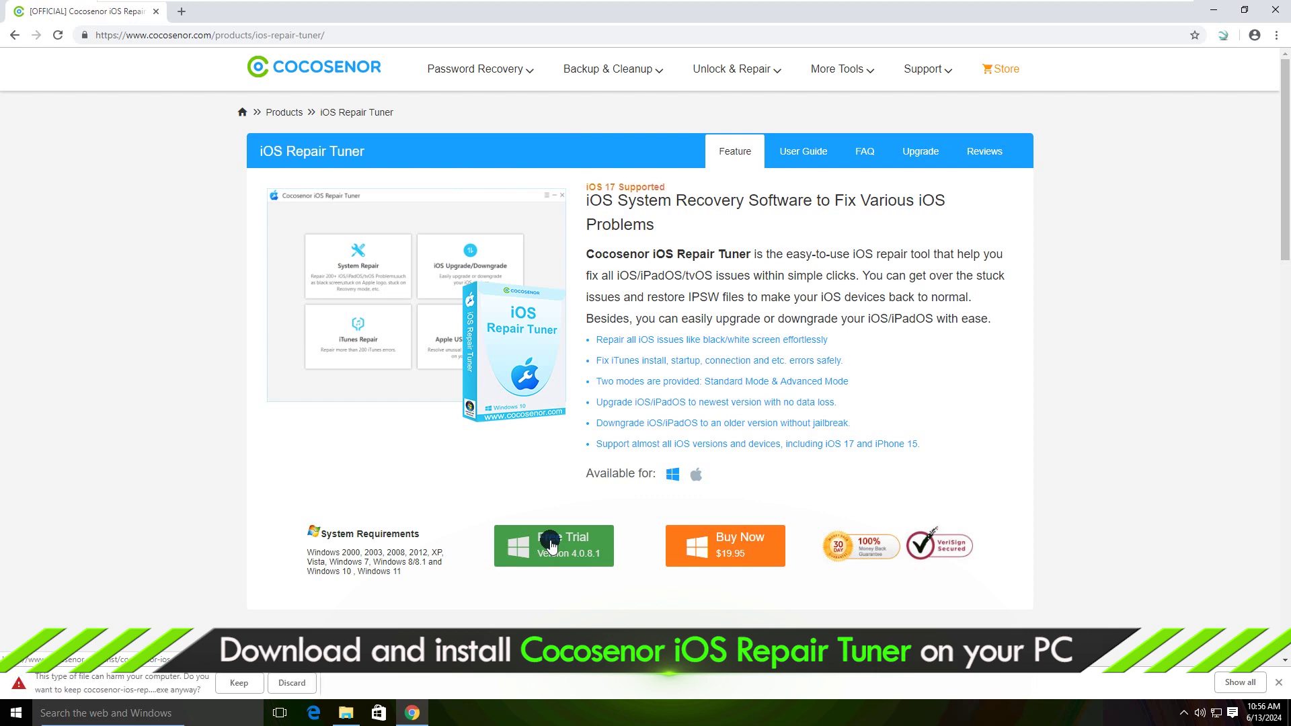
click(238, 682)
click(67, 684)
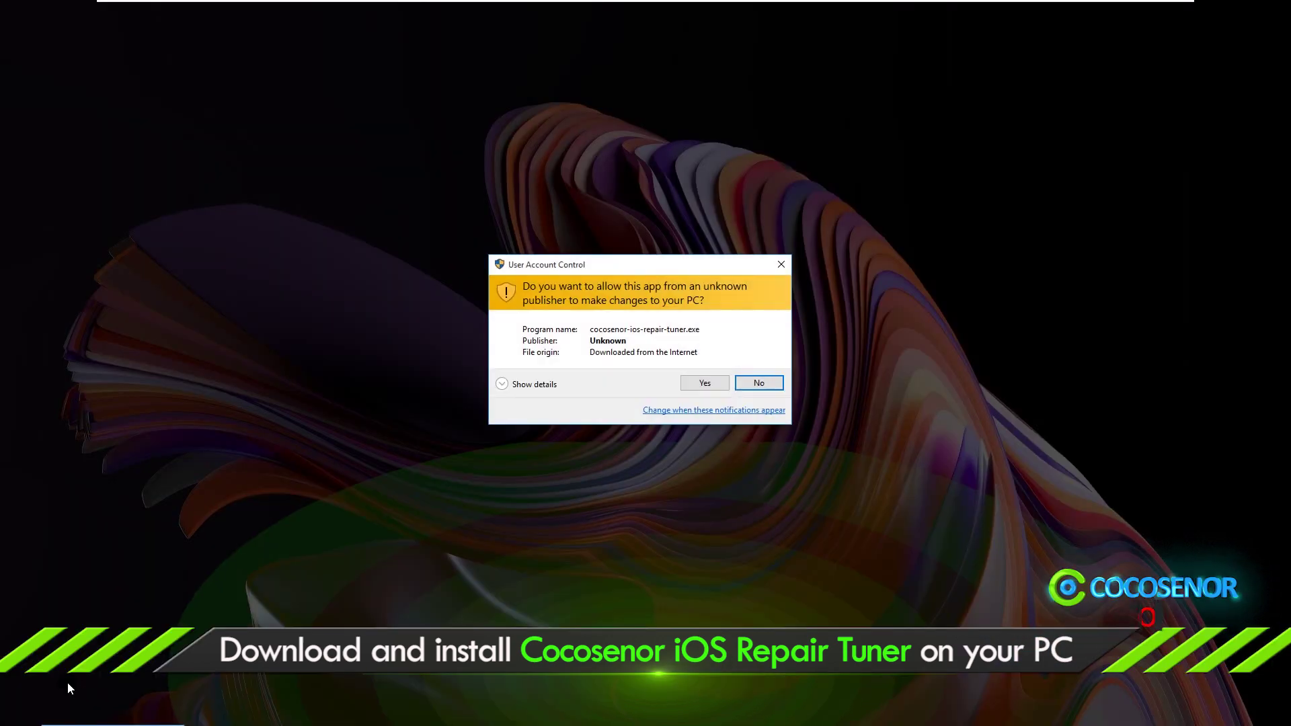
Step: Install Cocosenor iOS Repair Tuner 4.0.8.2 at the default location and launch it on finish
click(699, 385)
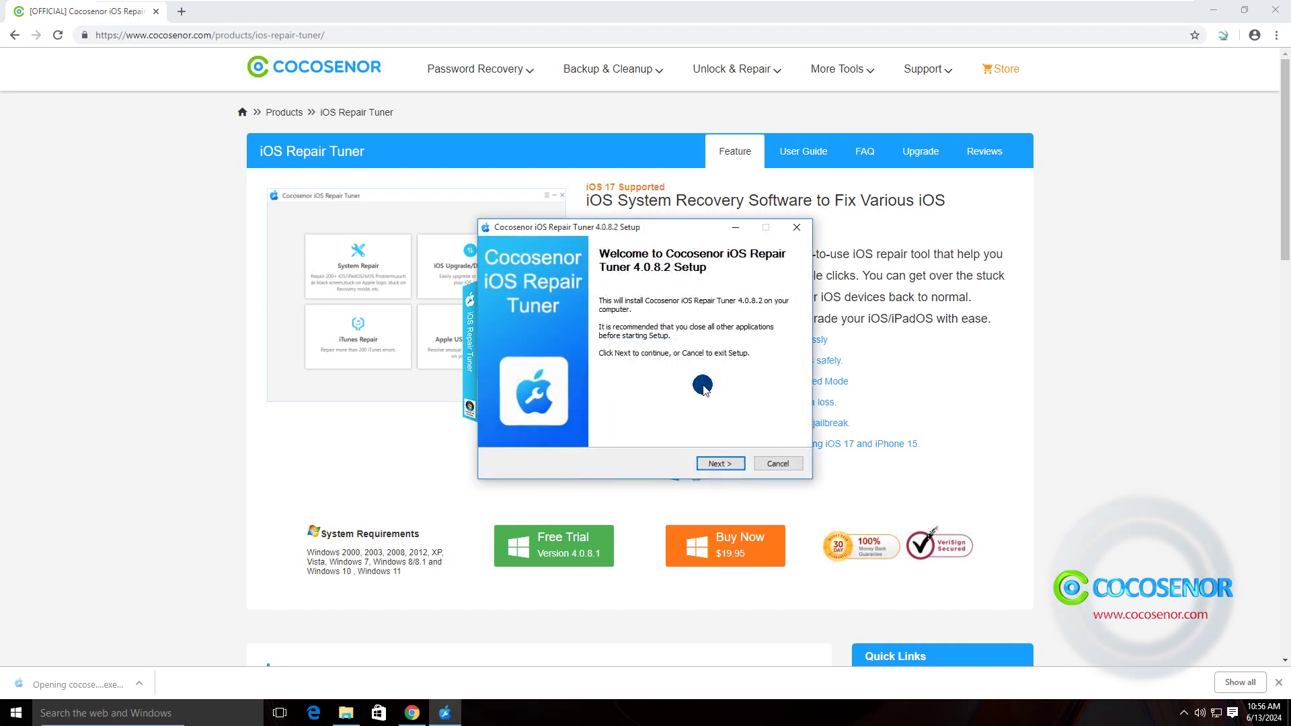
click(1274, 10)
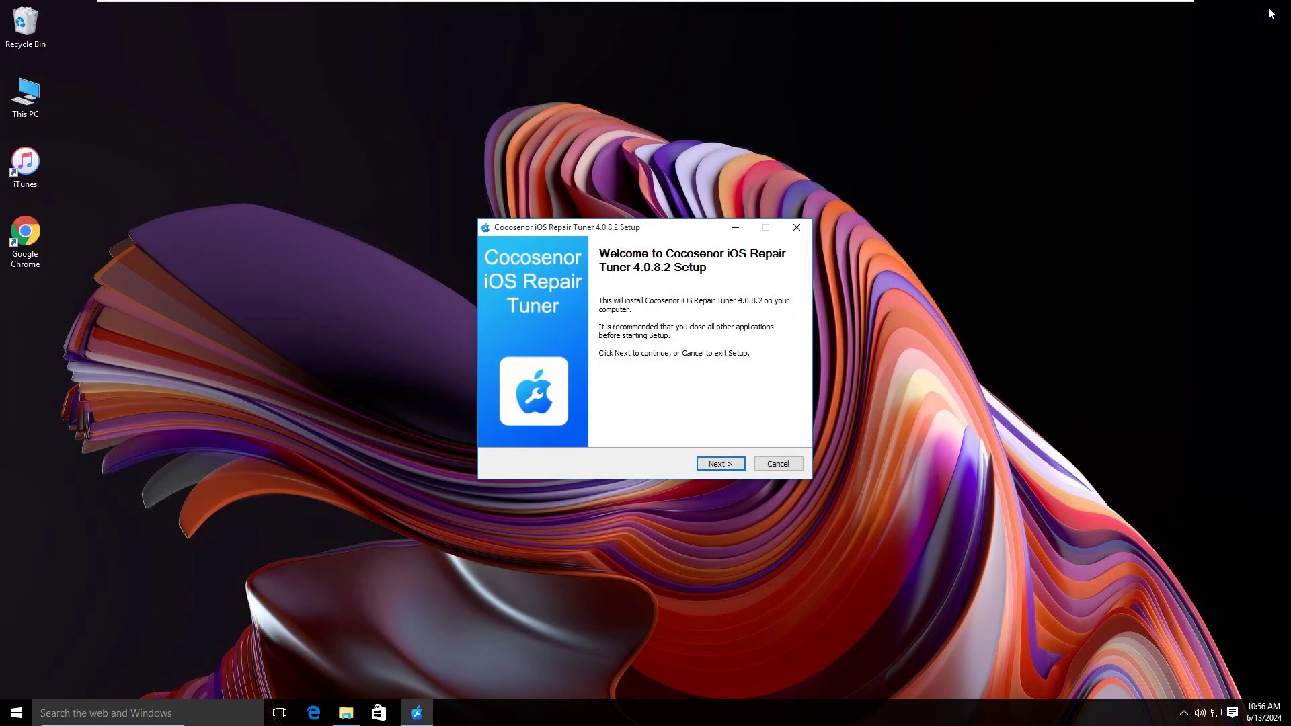
click(717, 463)
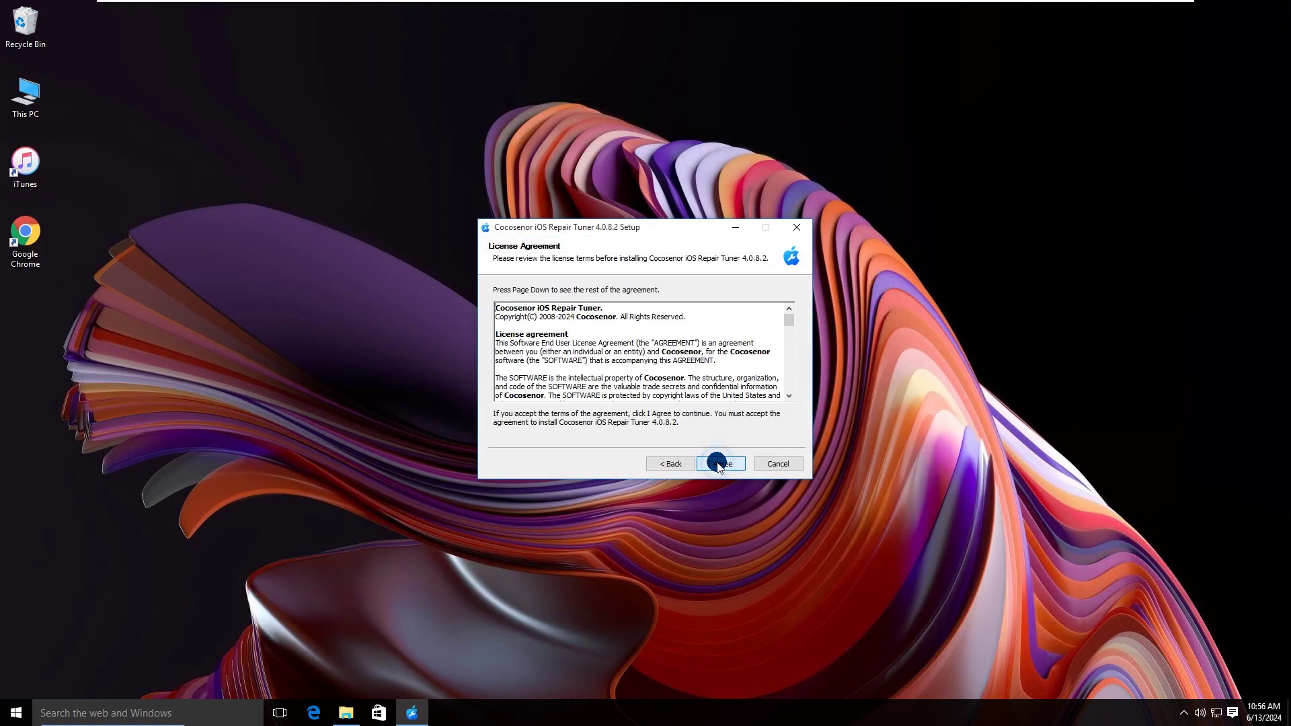
click(717, 463)
click(716, 463)
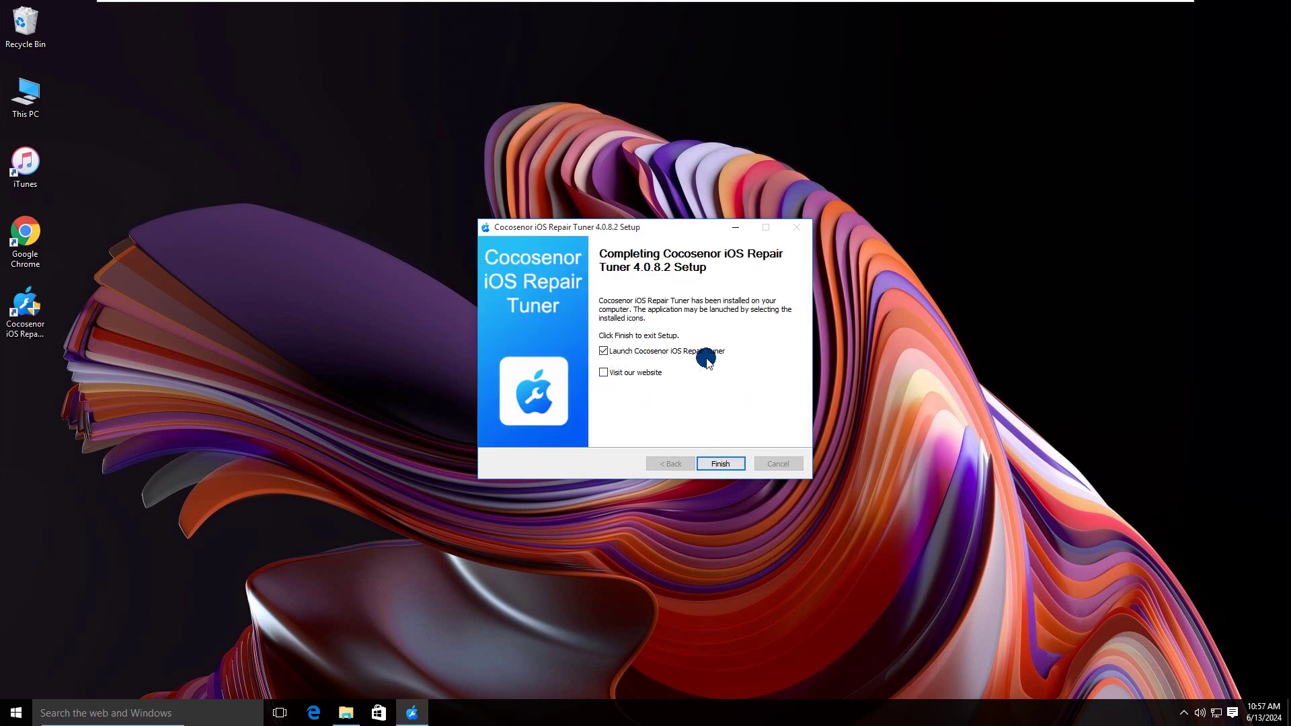
click(720, 464)
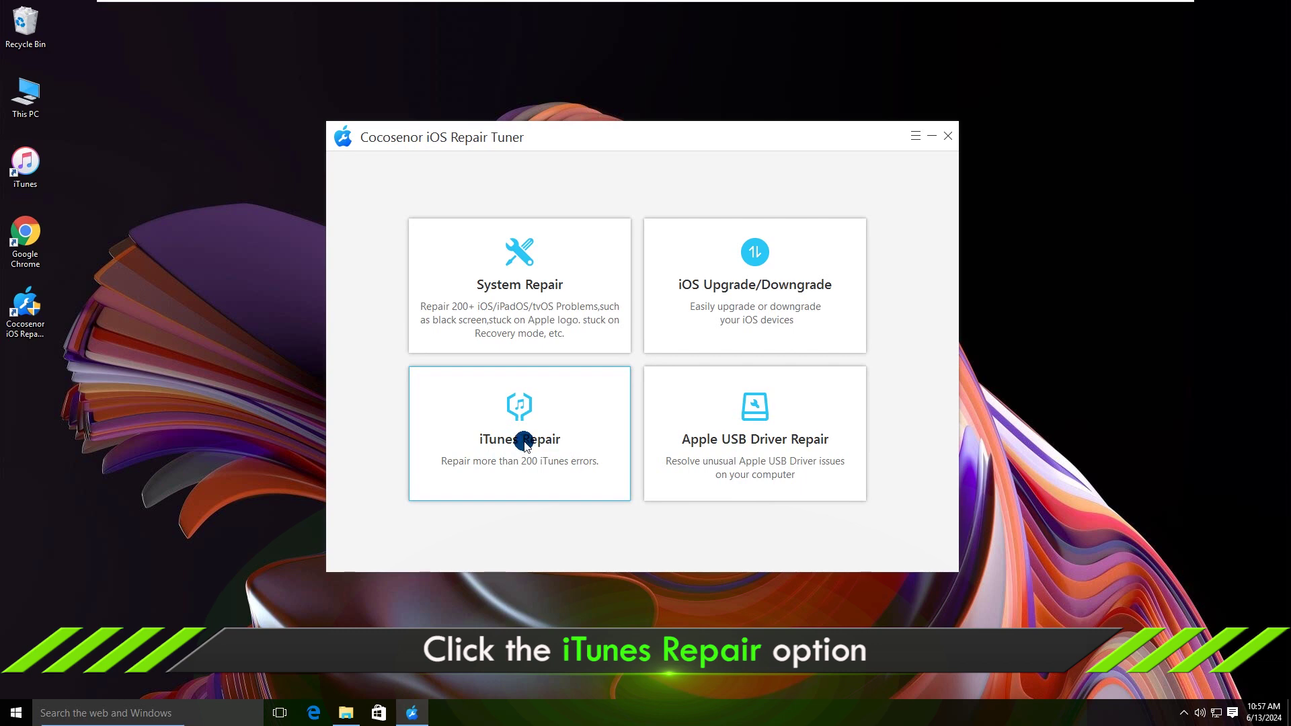
Step: Run iTunes Repair > Repair iTunes Errors, then verify iTunes opens error-free and close it
click(519, 440)
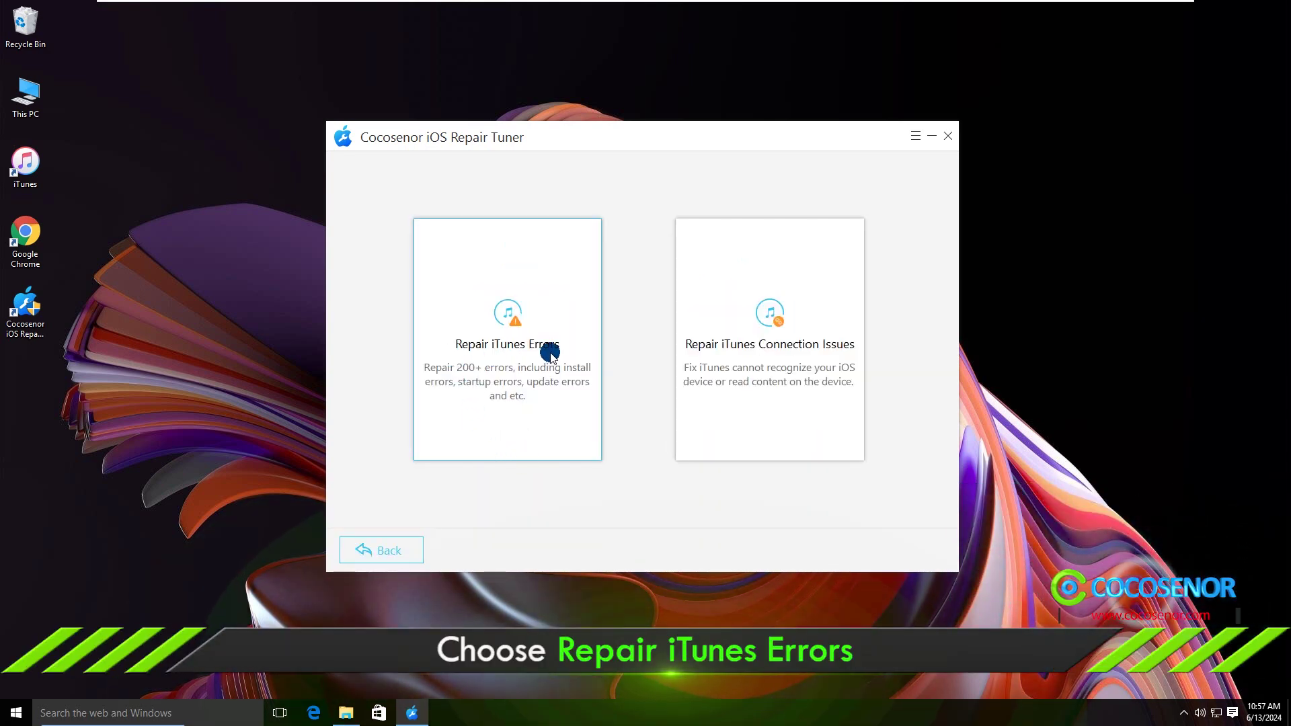
click(511, 349)
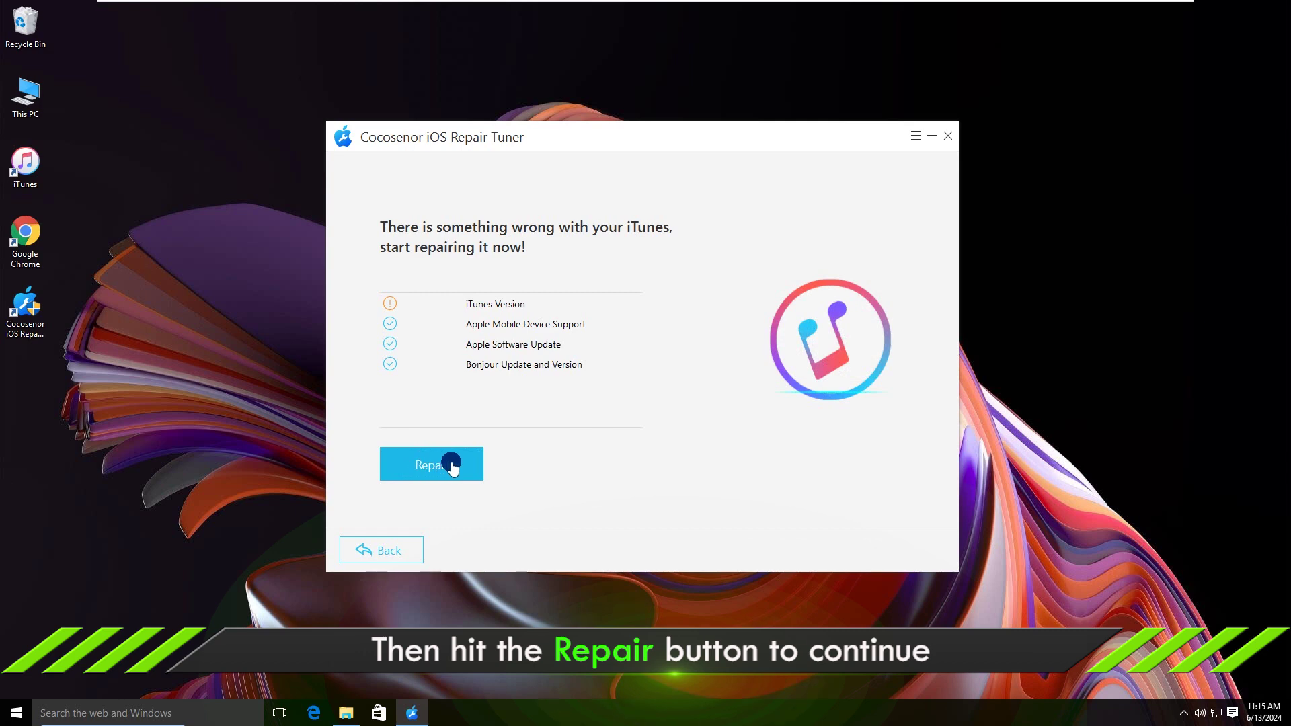
click(427, 467)
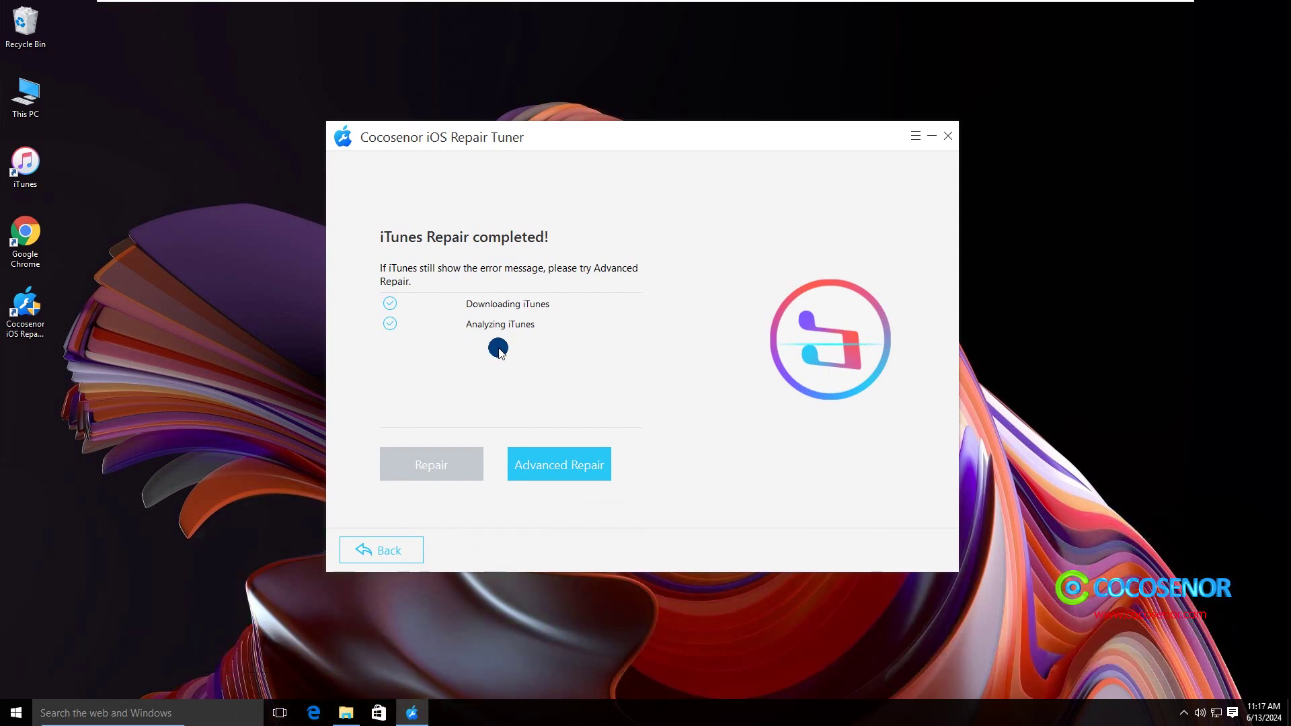
click(31, 164)
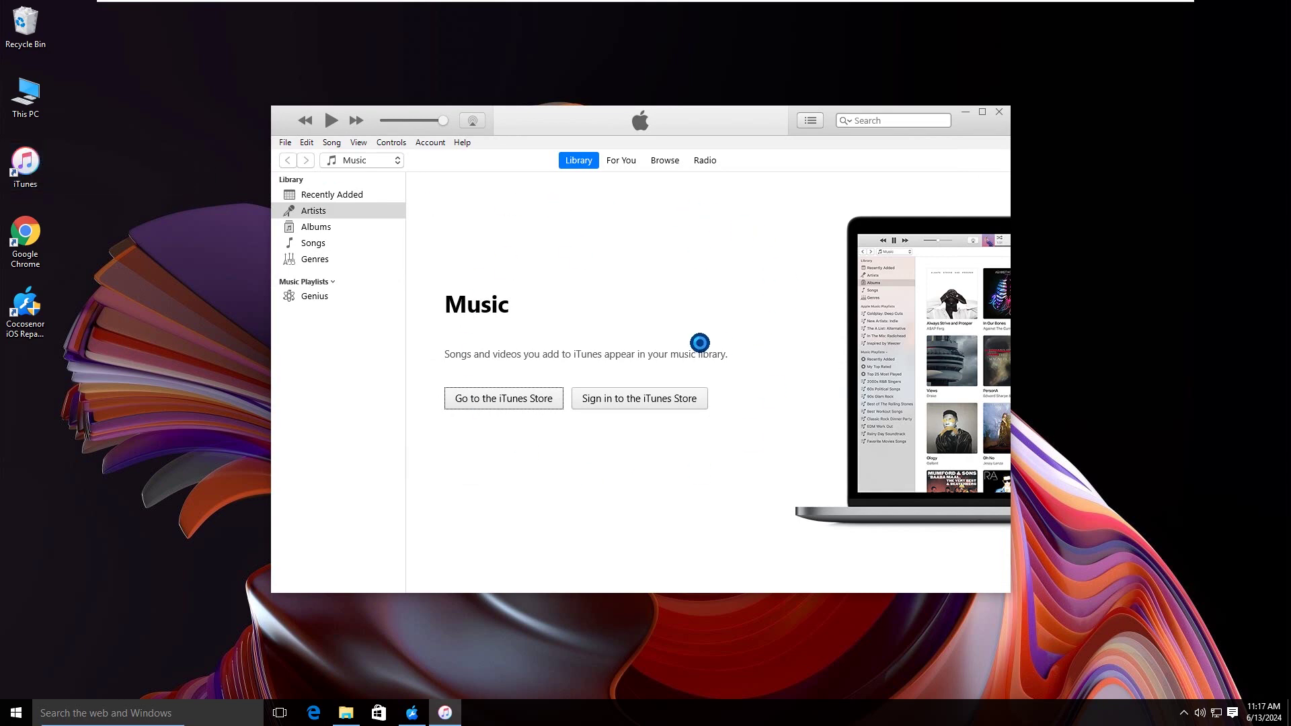
click(1001, 113)
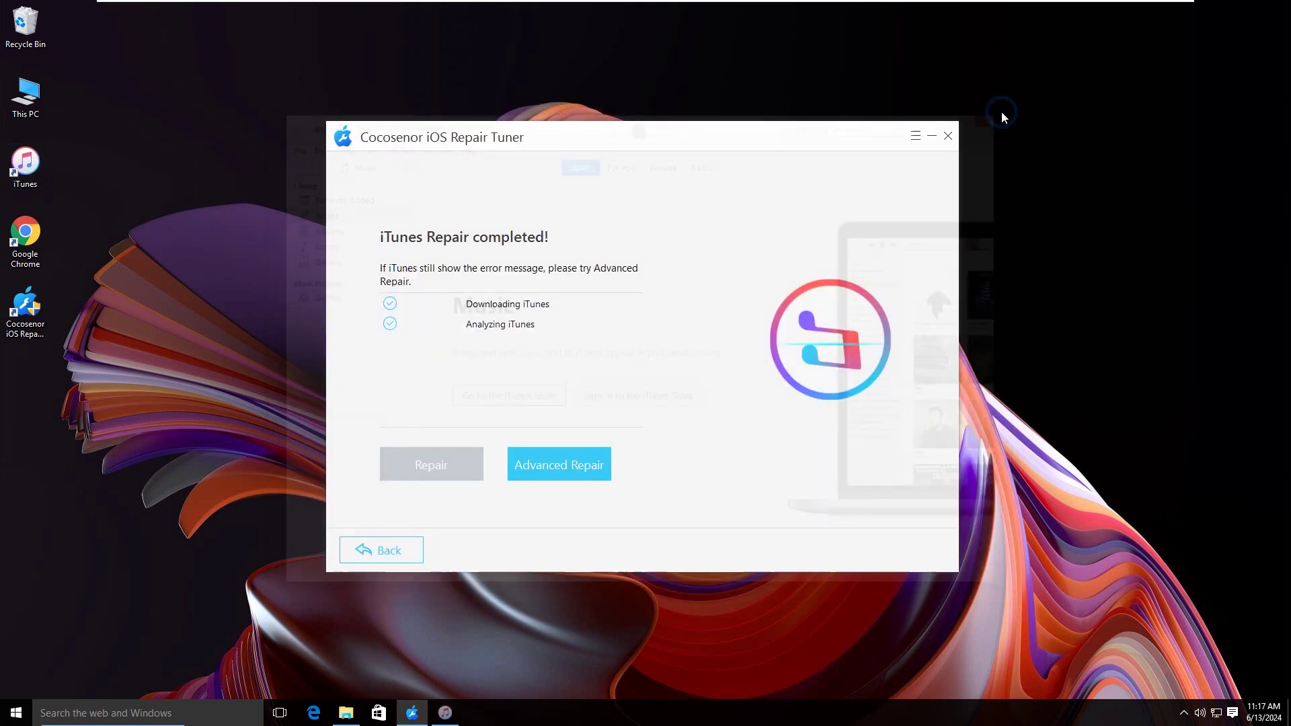